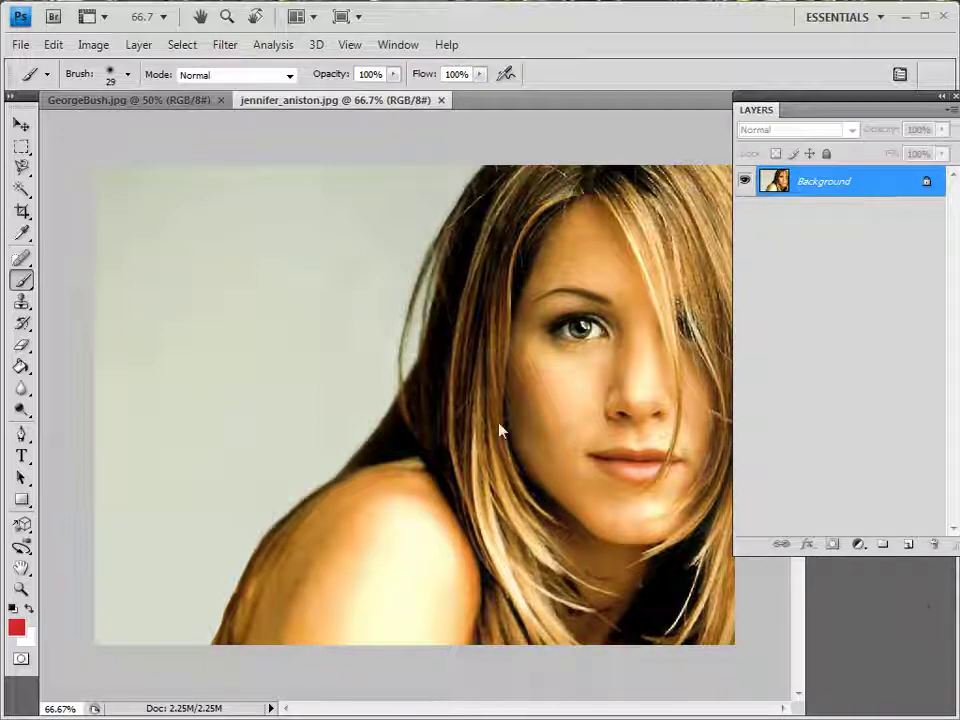
- Compare the two open portraits, GeorgeBush.jpg and jennifer_aniston.jpg, and return to GeorgeBush.jpg
left_click(92, 104)
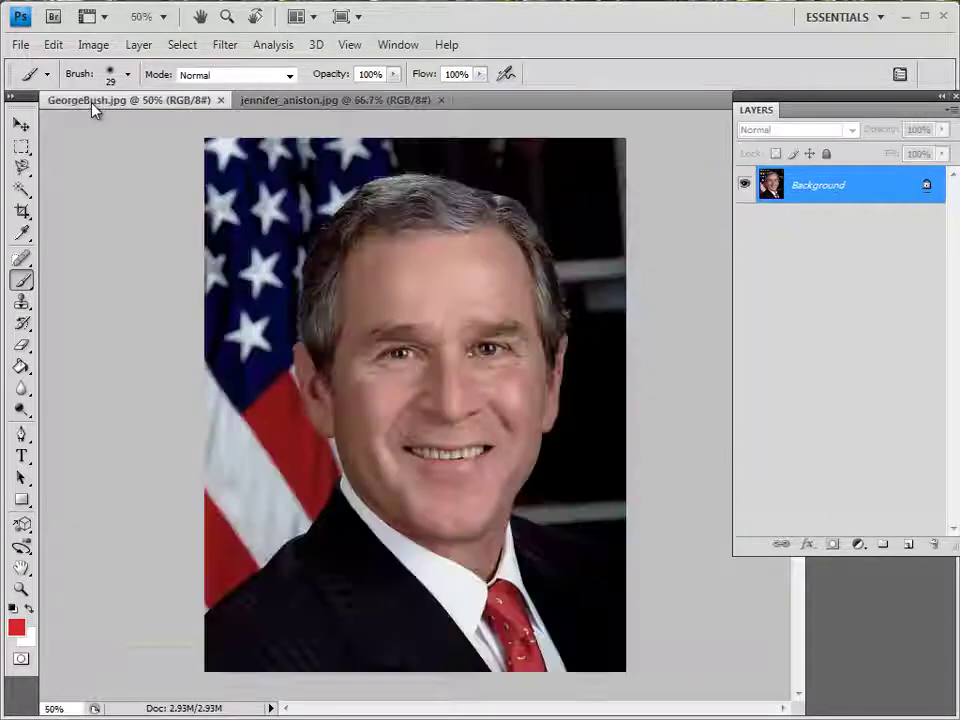
left_click(296, 106)
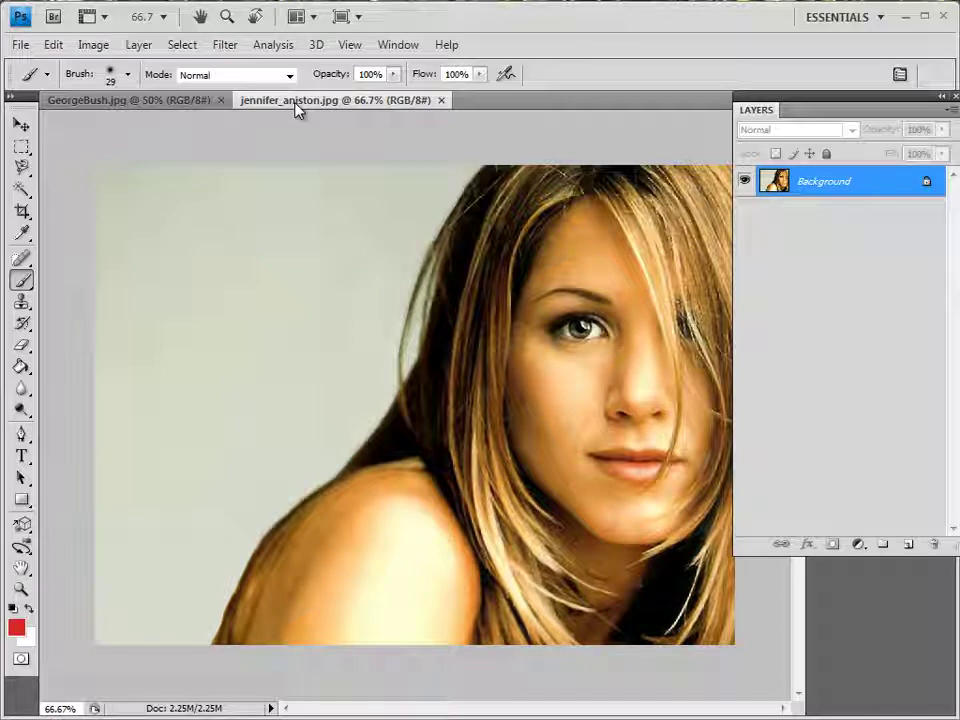
left_click(117, 104)
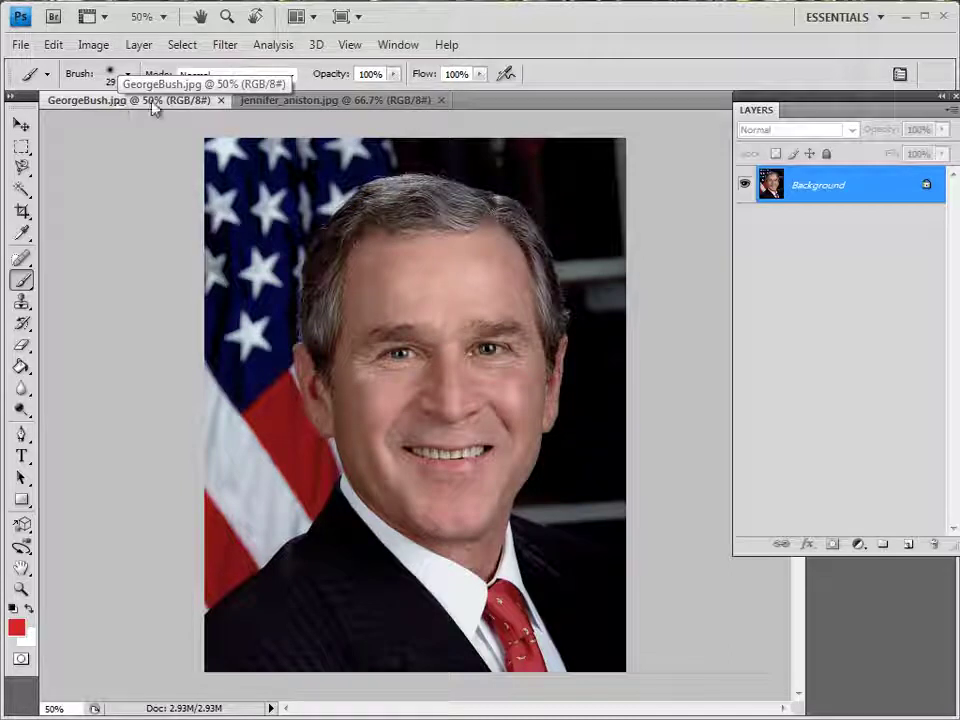
left_click(283, 104)
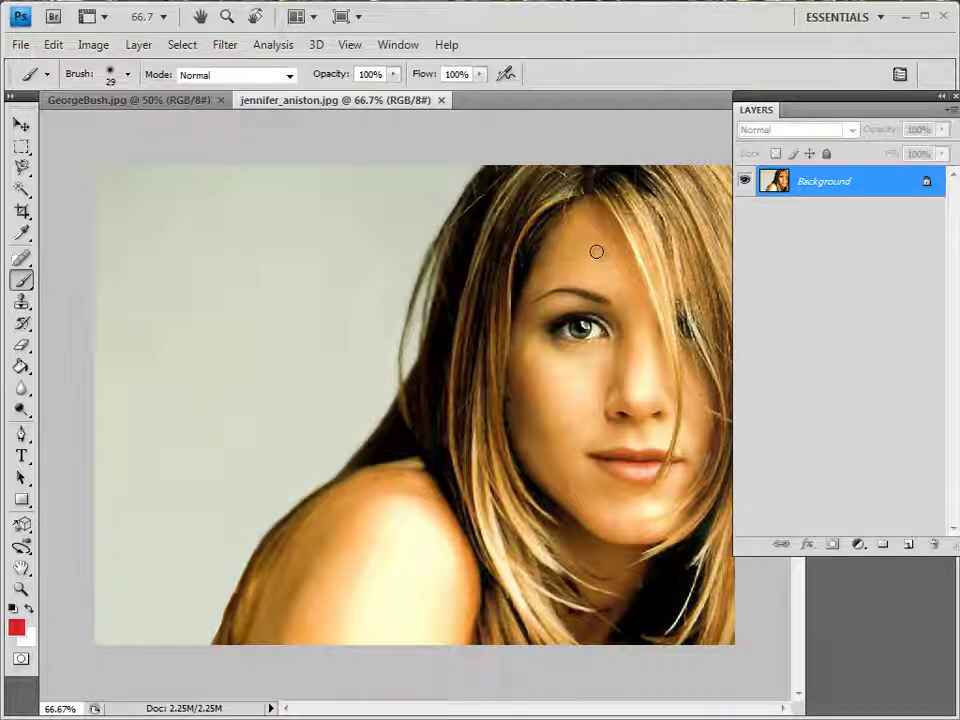
left_click(116, 101)
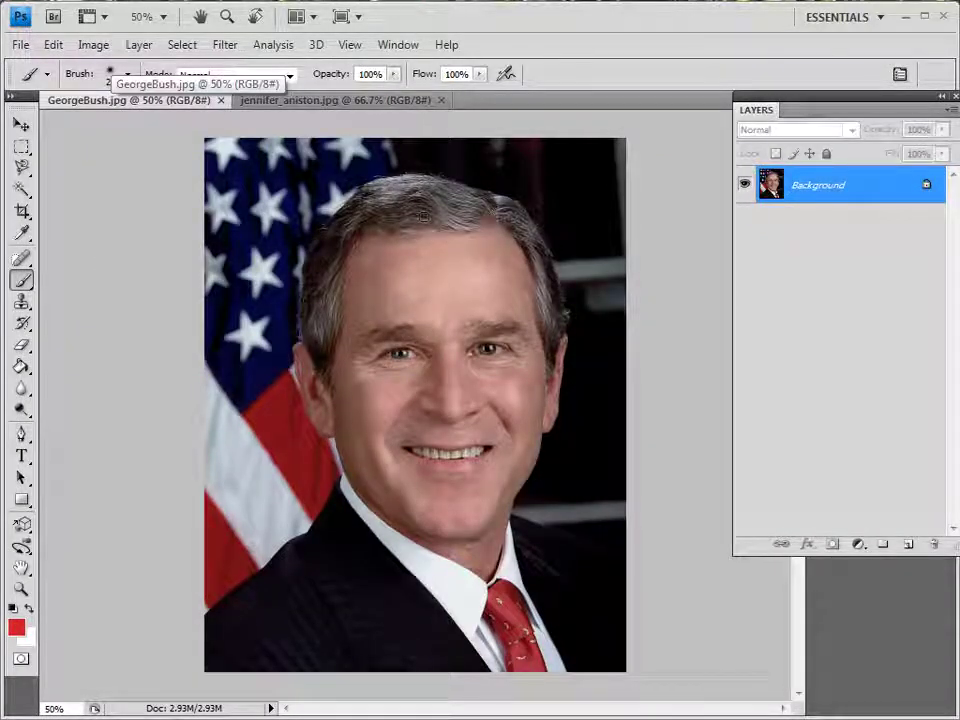
- Draw a rough freehand Lasso selection around the man's face in GeorgeBush.jpg, with 0 px feather
left_click(22, 188)
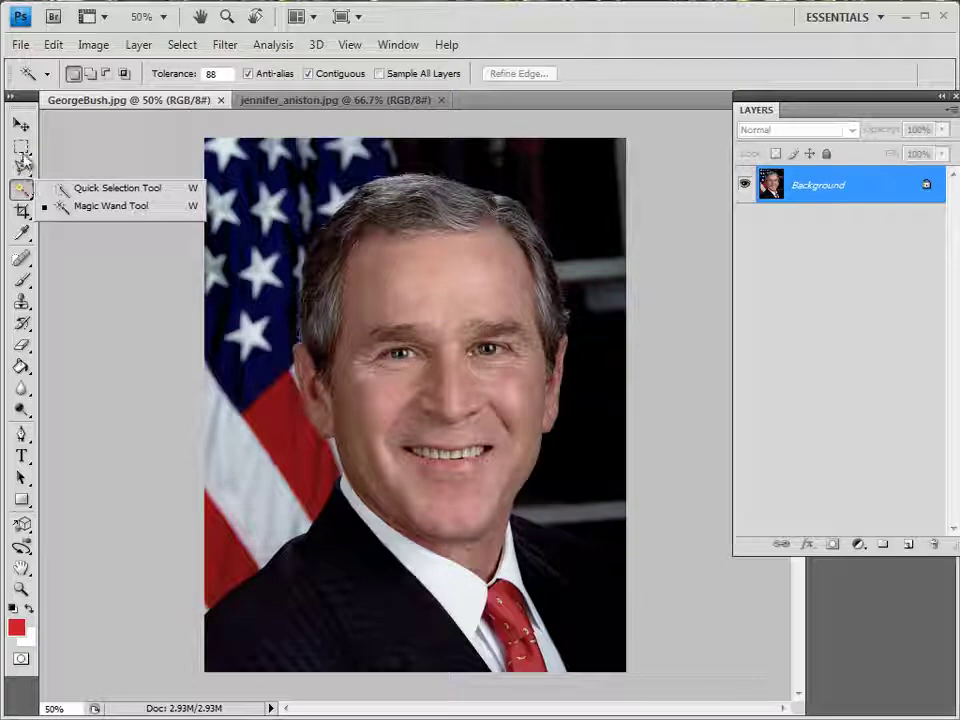
left_click(21, 148)
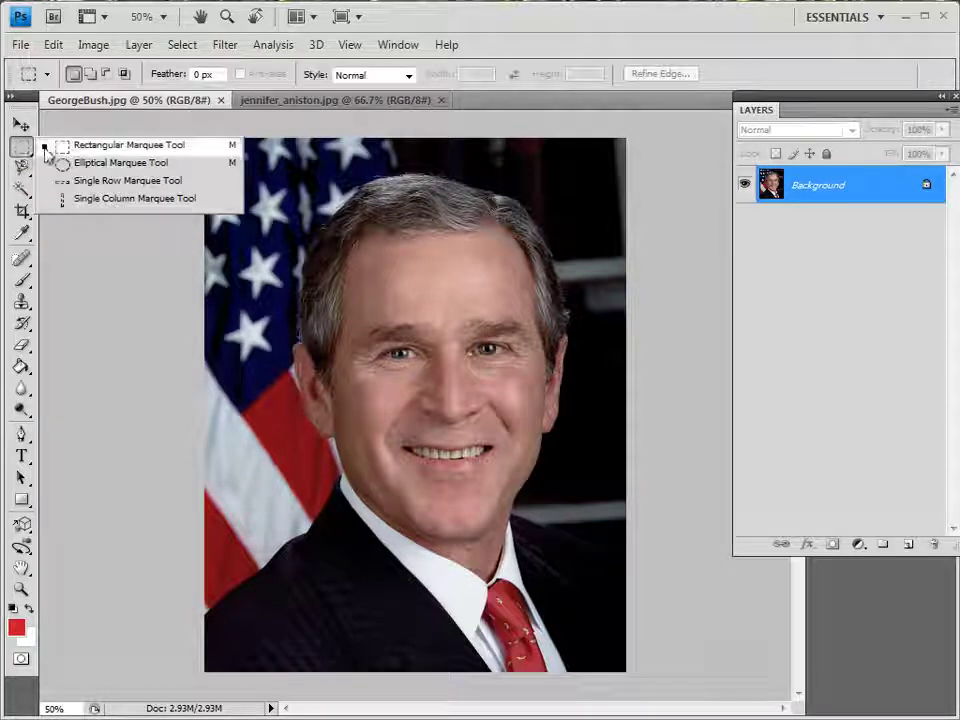
left_click(22, 166)
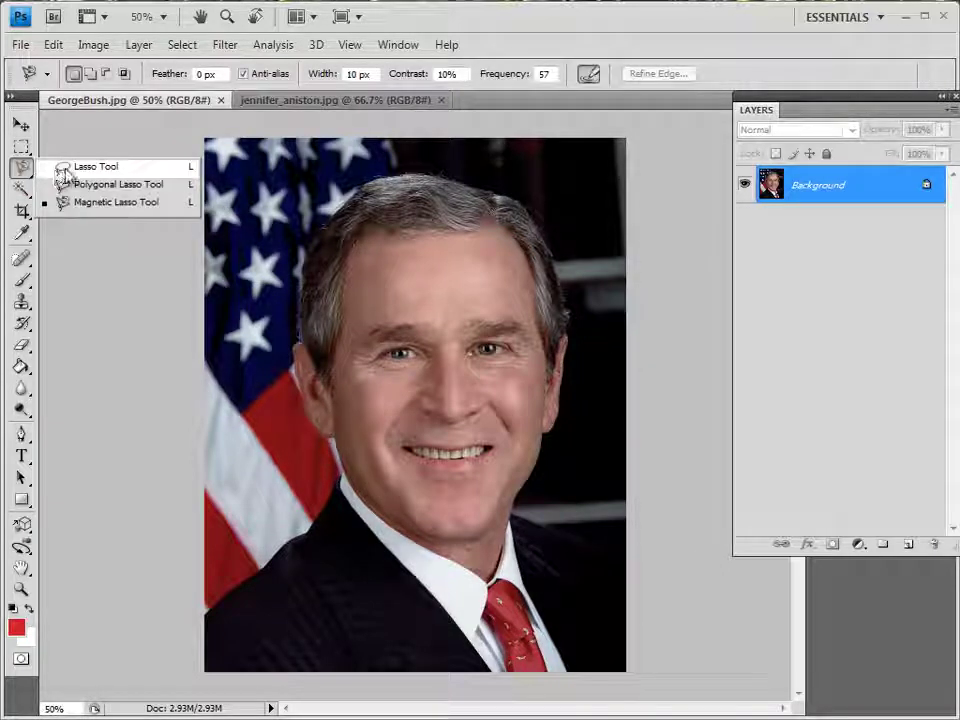
left_click(95, 168)
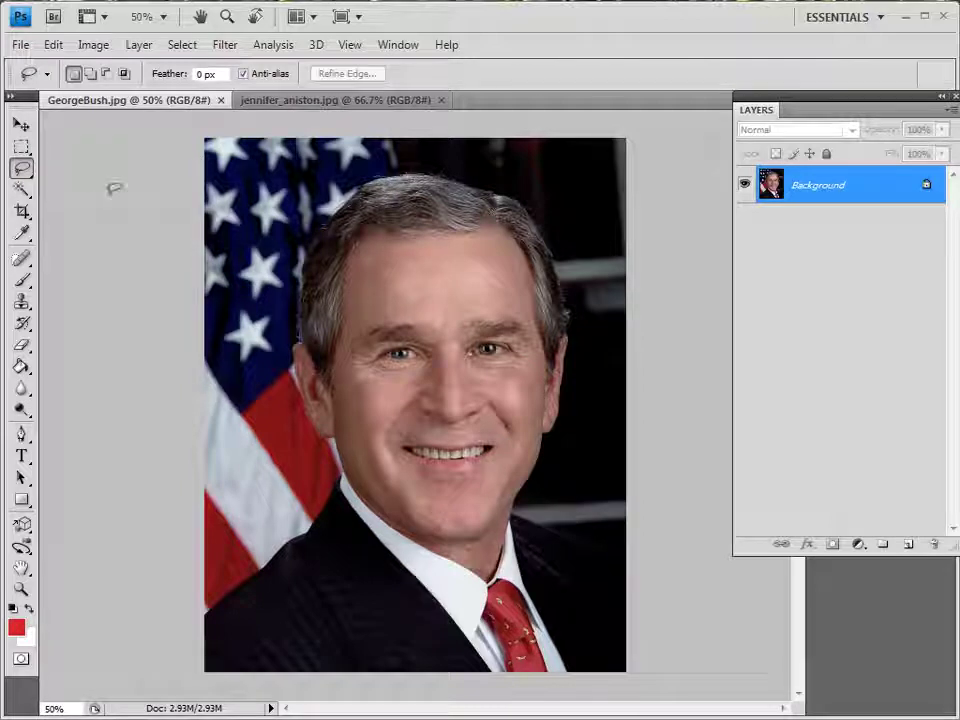
mouse_move(393, 168)
left_mouse_down()
mouse_move(332, 251)
mouse_move(298, 400)
mouse_move(386, 556)
mouse_move(521, 538)
mouse_move(617, 394)
mouse_move(455, 210)
mouse_move(370, 168)
left_mouse_up()
left_click_drag(455, 200, 395, 175)
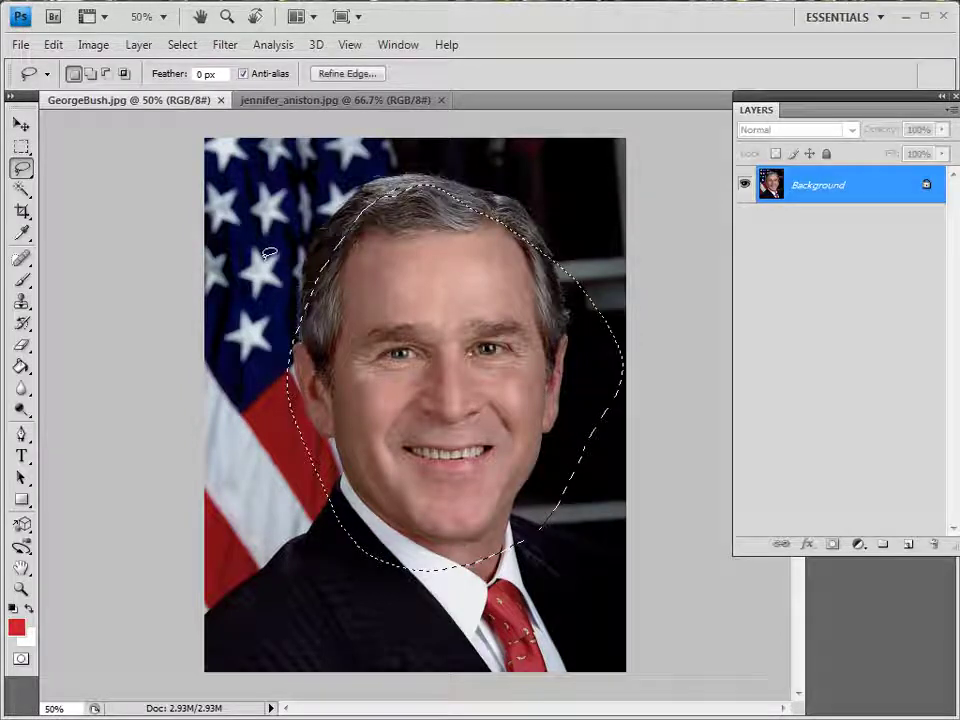
- Copy the selected face and paste it into jennifer_aniston.jpg as a new layer
left_click(58, 50)
left_click(72, 170)
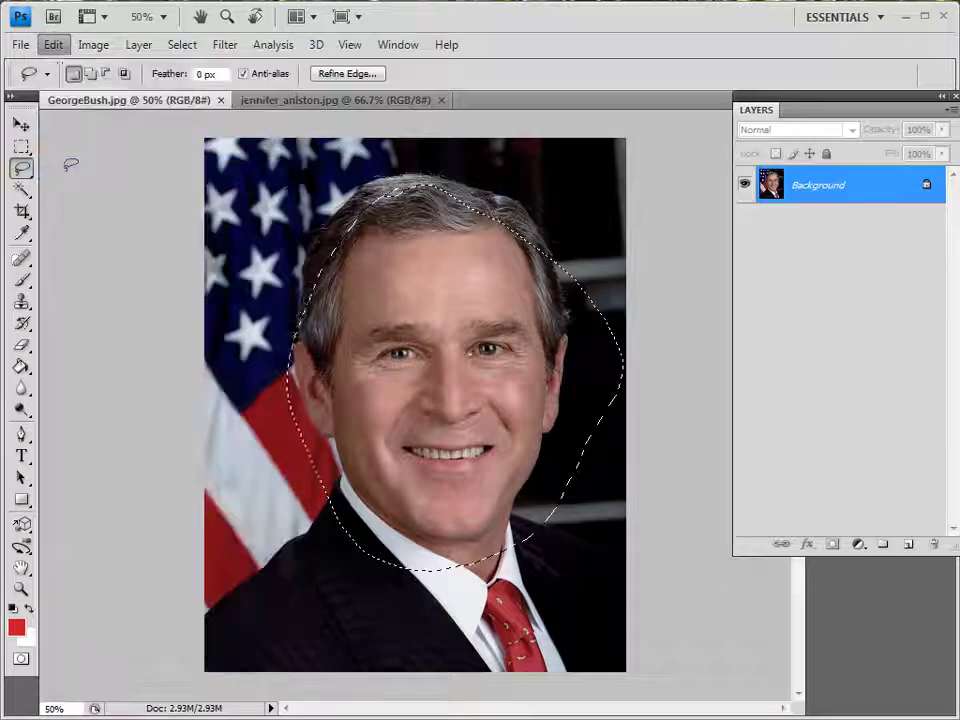
left_click(281, 104)
left_click(57, 46)
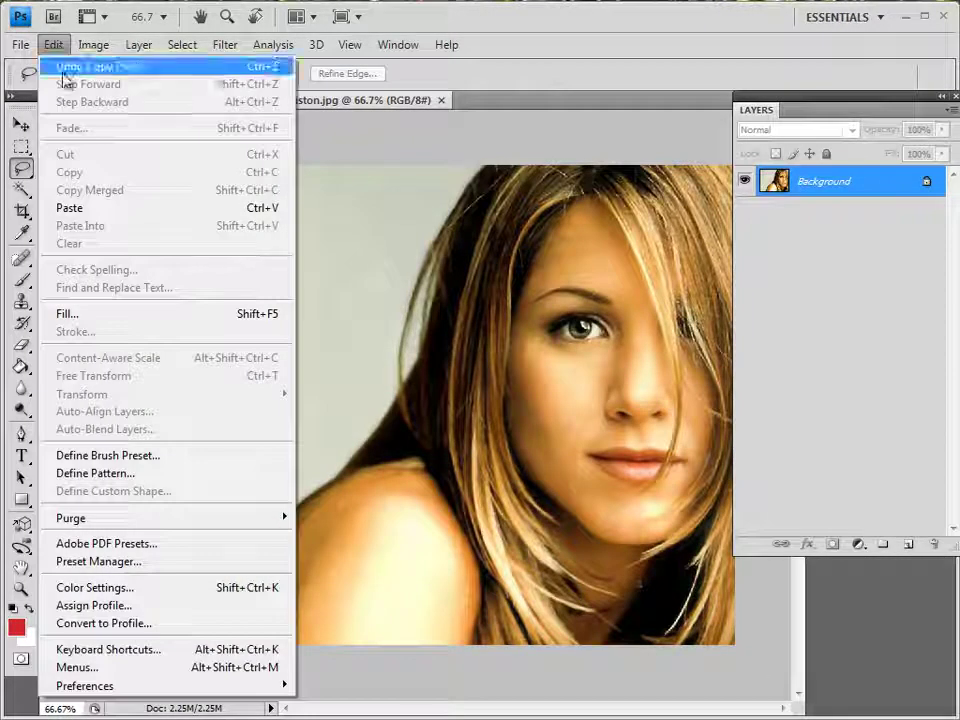
left_click(66, 209)
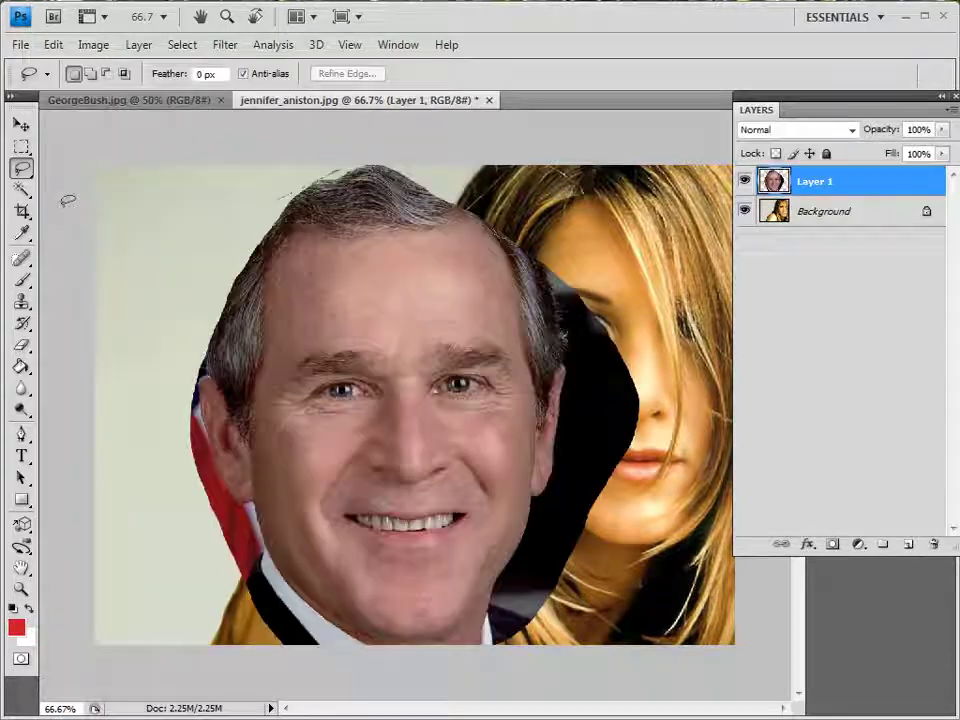
- Move the pasted face toward the woman's face, scale its height to 99.3%, and lower the layer opacity to 64%
left_click(21, 127)
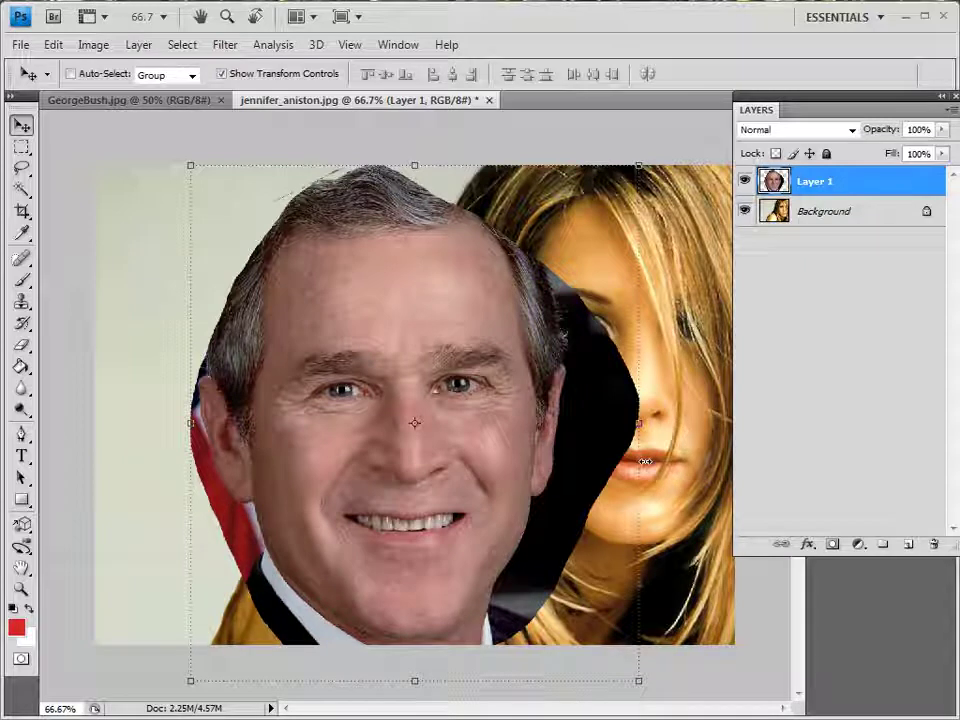
left_click_drag(366, 289, 268, 225)
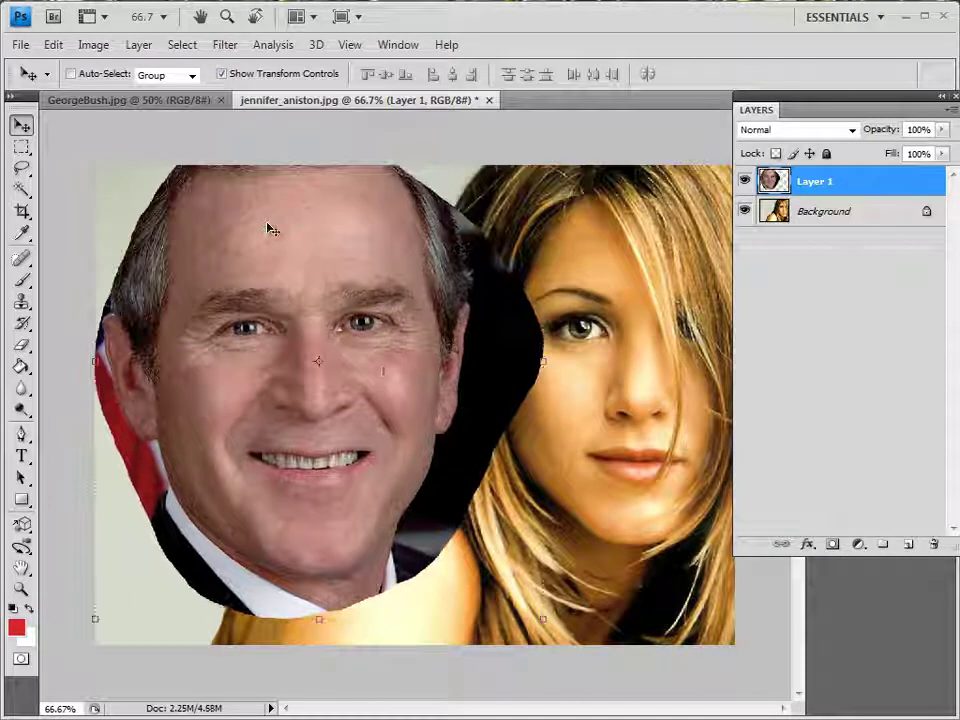
mouse_move(318, 619)
left_mouse_down()
mouse_move(321, 596)
mouse_move(319, 616)
left_mouse_up()
left_click_drag(300, 400, 435, 415)
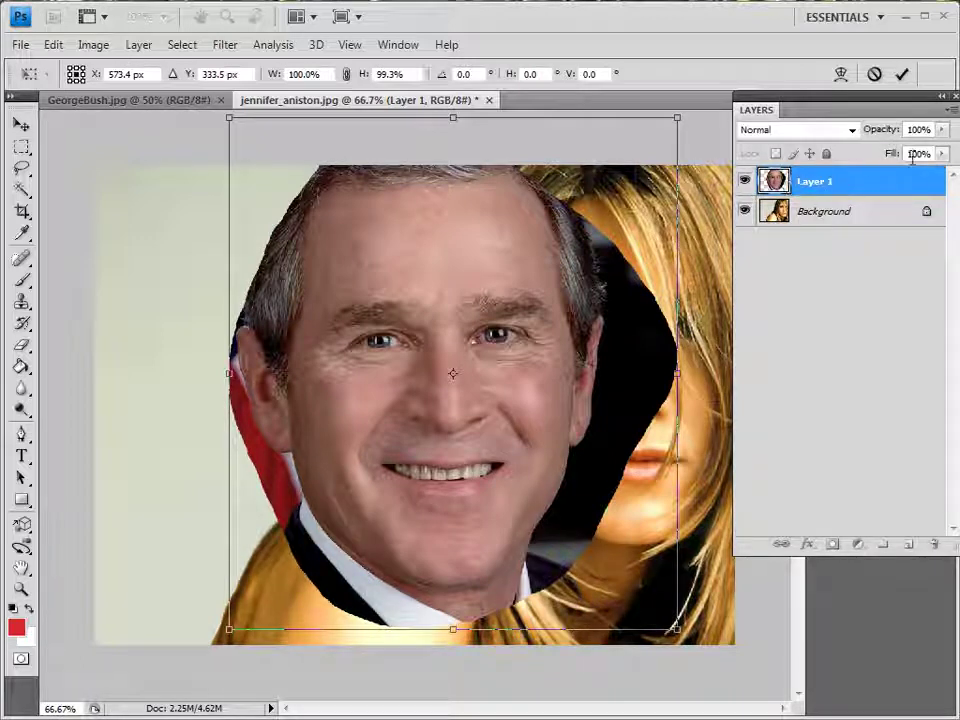
left_click(941, 130)
left_click_drag(945, 150, 911, 157)
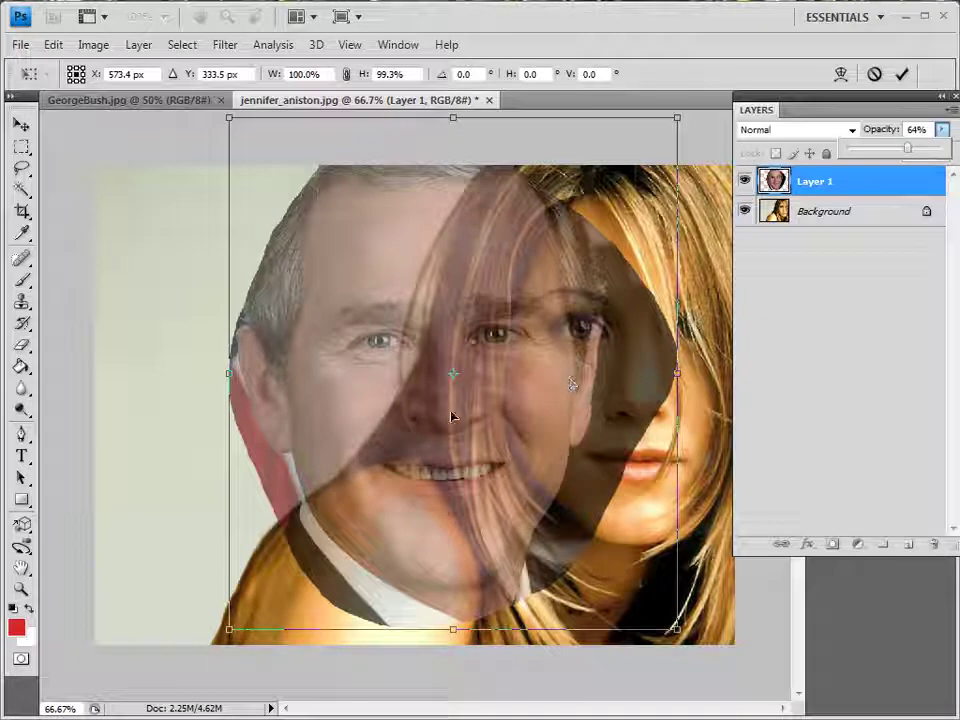
- Align the semi-transparent face with the woman's eyes, nose and mouth, rotating it -1.3° and scaling its height to 95.6%
left_click_drag(456, 416, 648, 405)
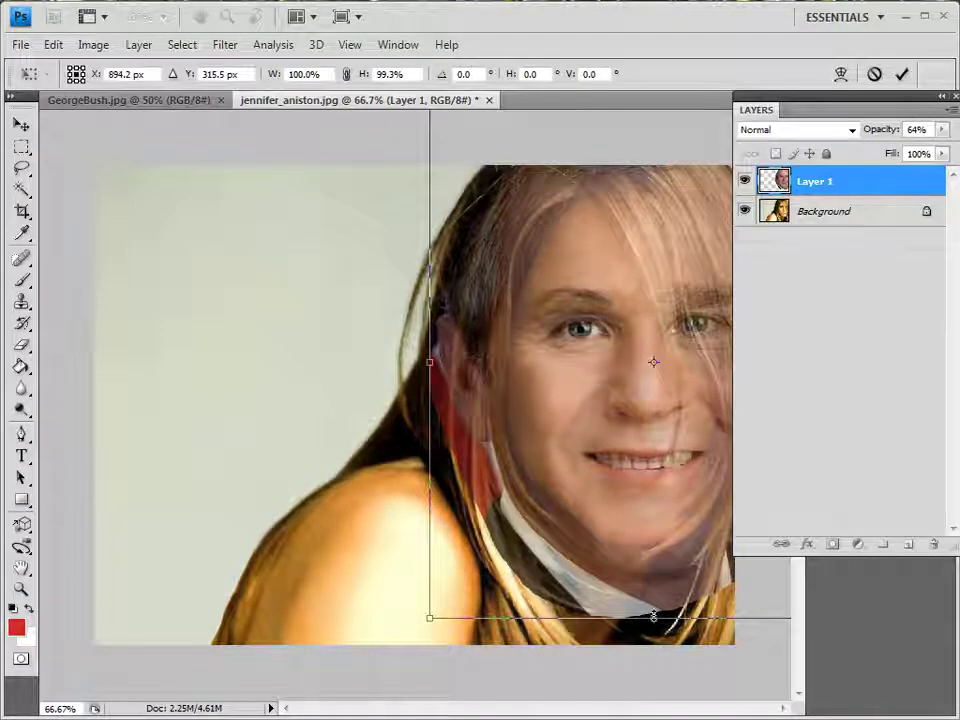
left_click_drag(653, 616, 656, 589)
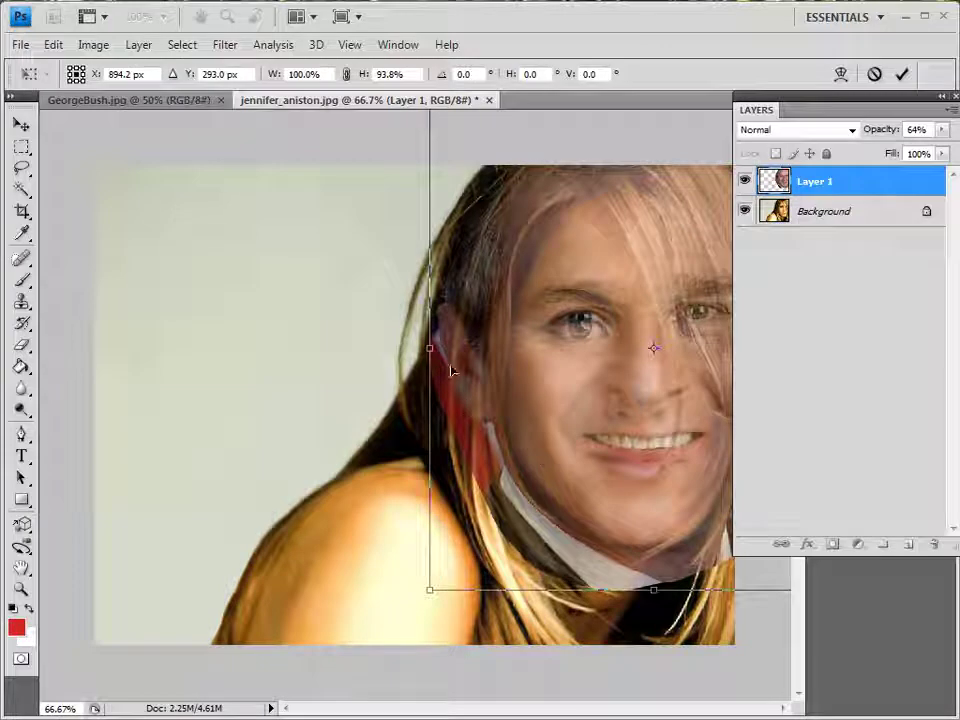
mouse_move(422, 607)
left_mouse_down()
mouse_move(411, 602)
mouse_move(428, 610)
left_mouse_up()
left_click_drag(544, 452, 543, 459)
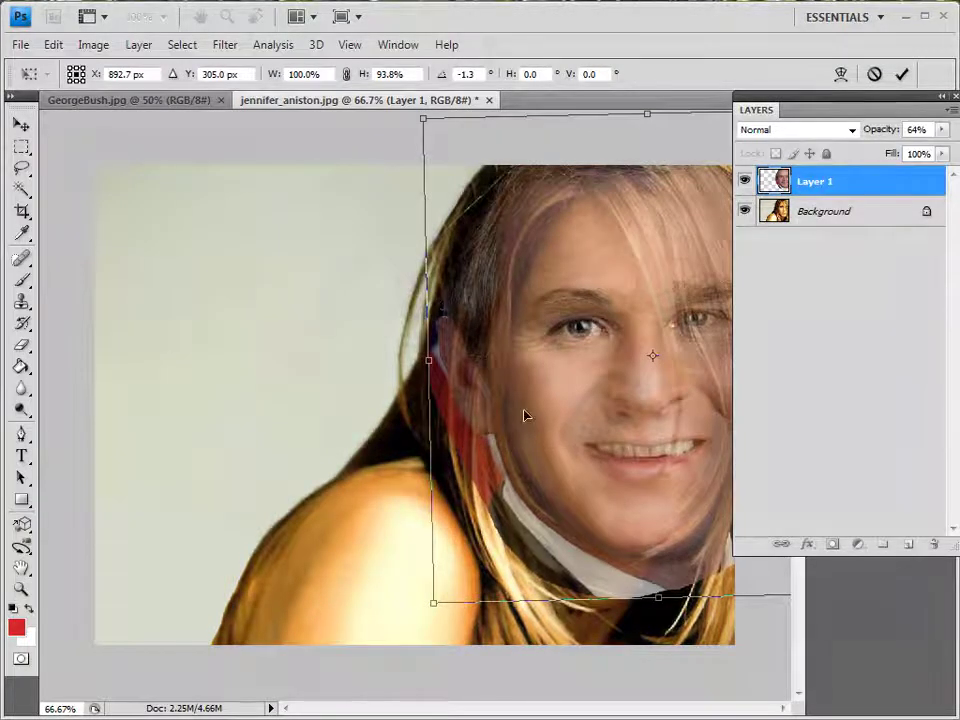
left_click_drag(565, 448, 564, 448)
left_click_drag(655, 600, 655, 603)
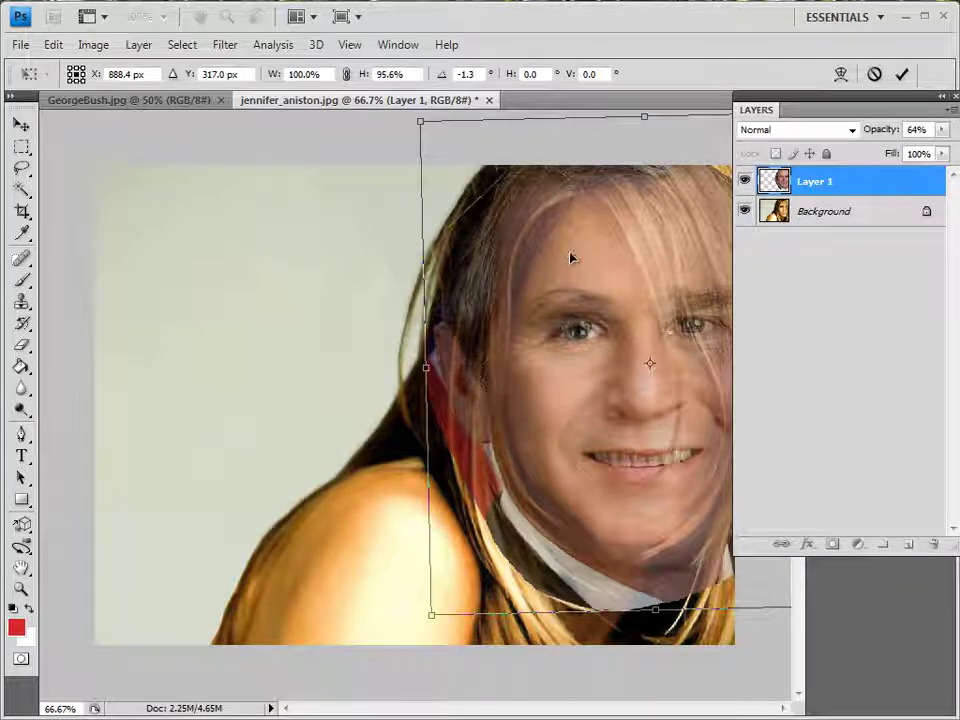
key("Return")
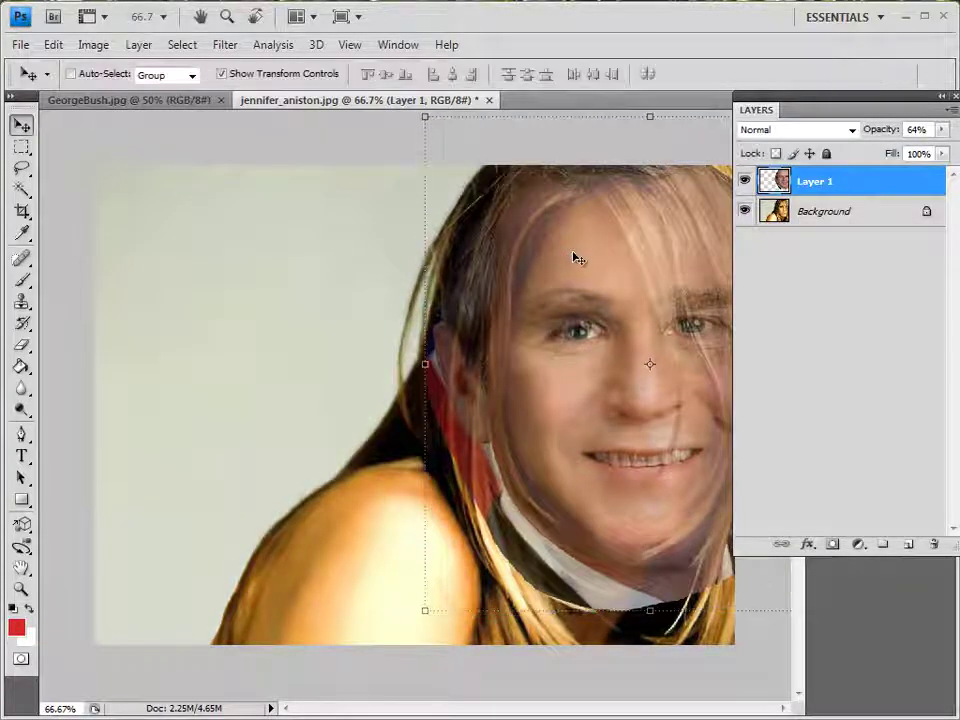
- Set Layer 1's opacity to 100% and add a Hide All layer mask to it
left_click(941, 129)
left_click_drag(918, 150, 952, 149)
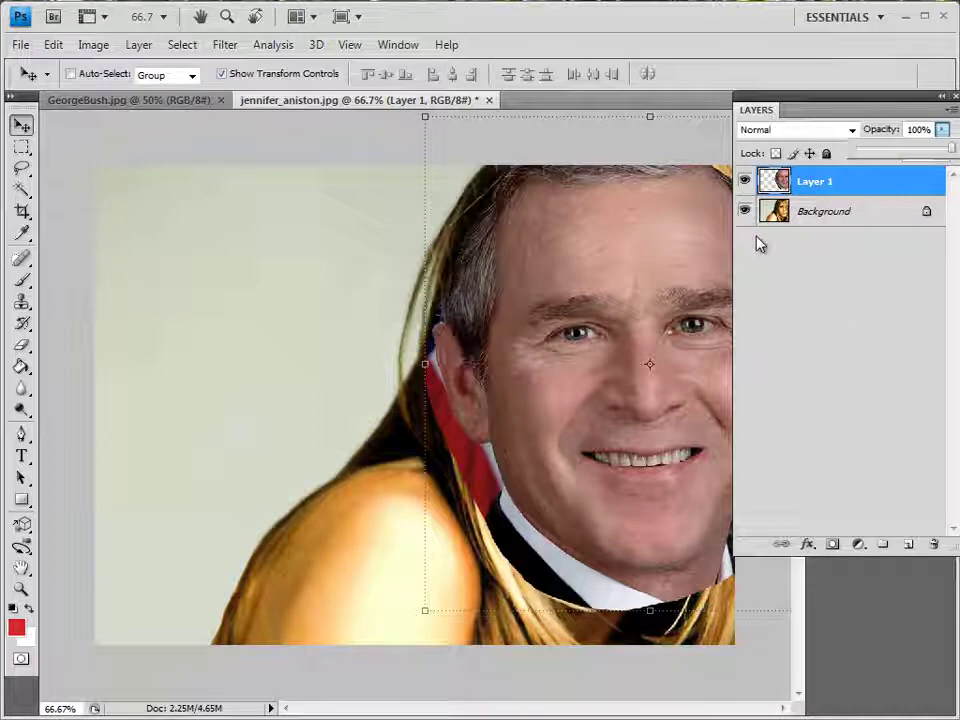
left_click(843, 184)
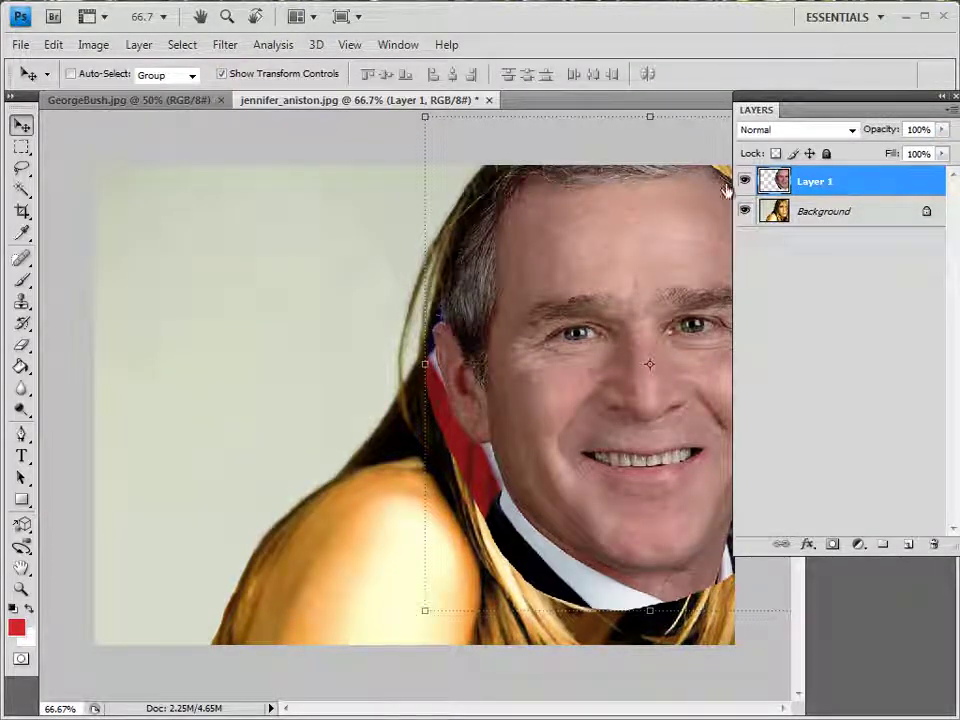
left_click(139, 49)
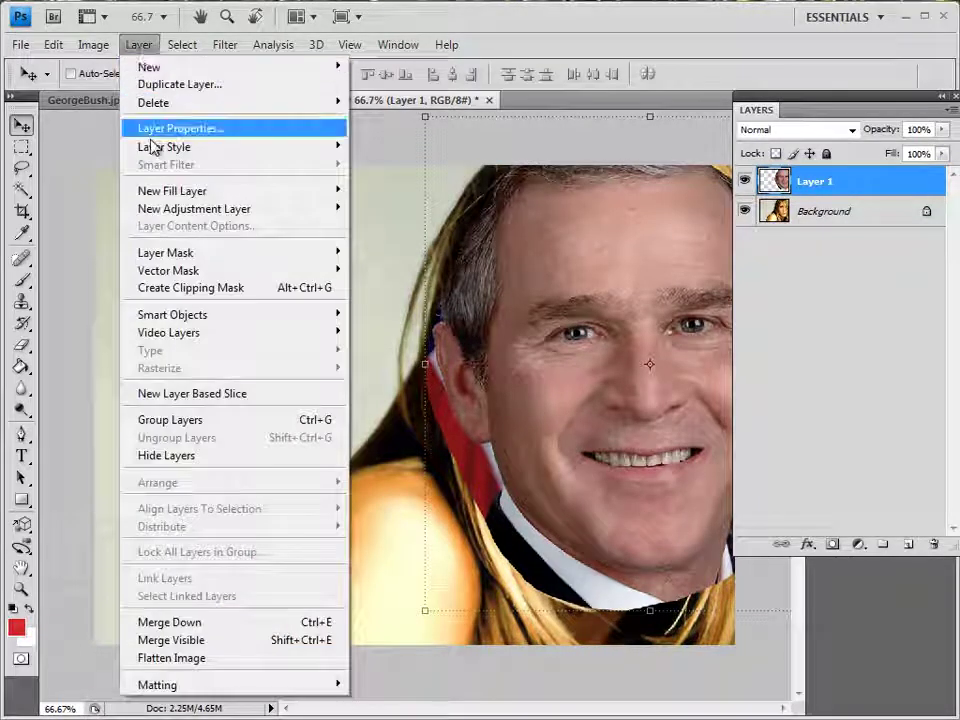
mouse_move(170, 258)
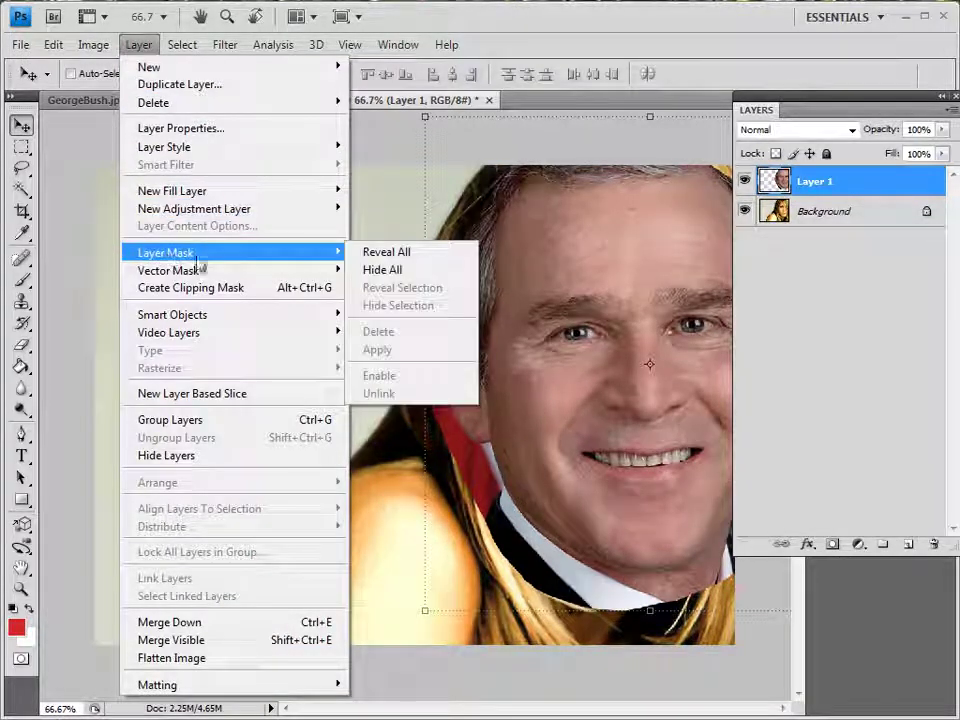
left_click(386, 270)
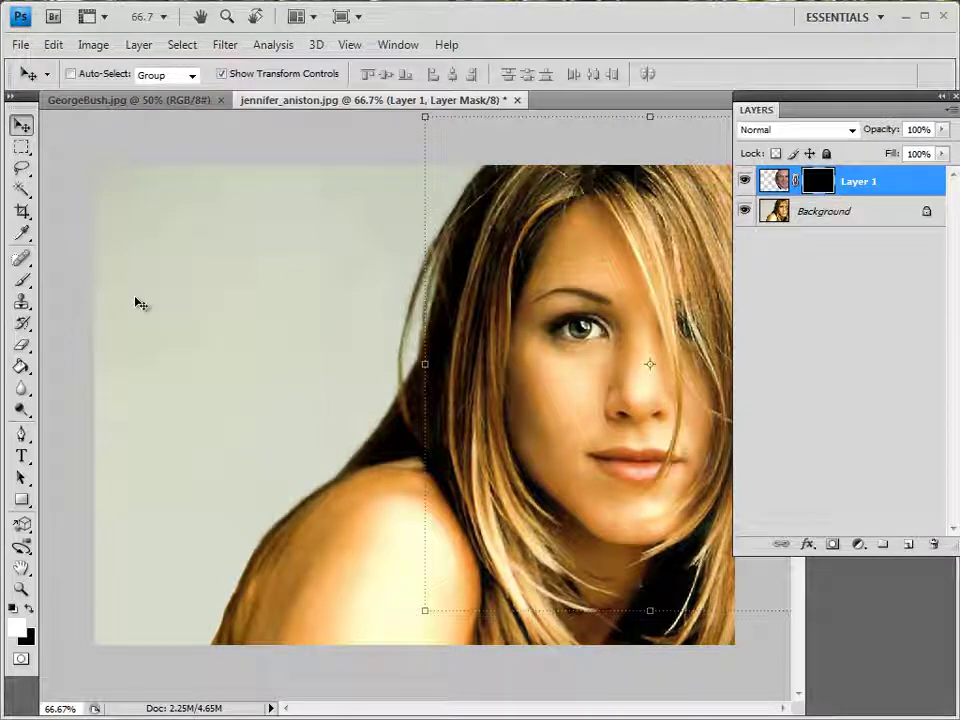
- Paint white on Layer 1's mask with the 29 px brush to reveal the man's eye, eyebrow, nose and mouth
left_click(22, 280)
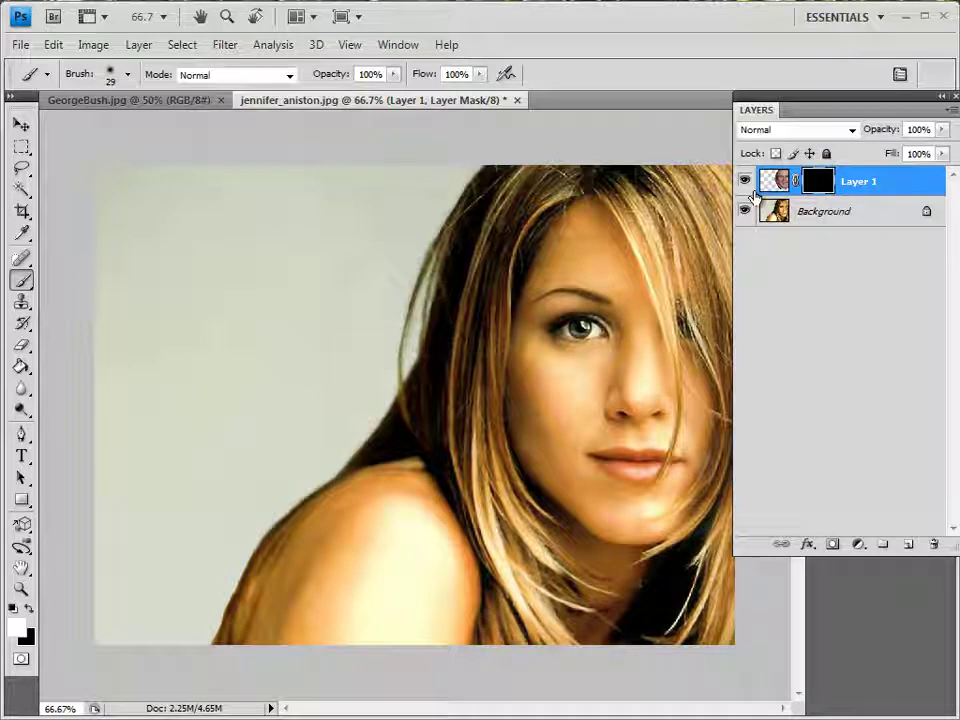
left_click(773, 182)
left_click(816, 184)
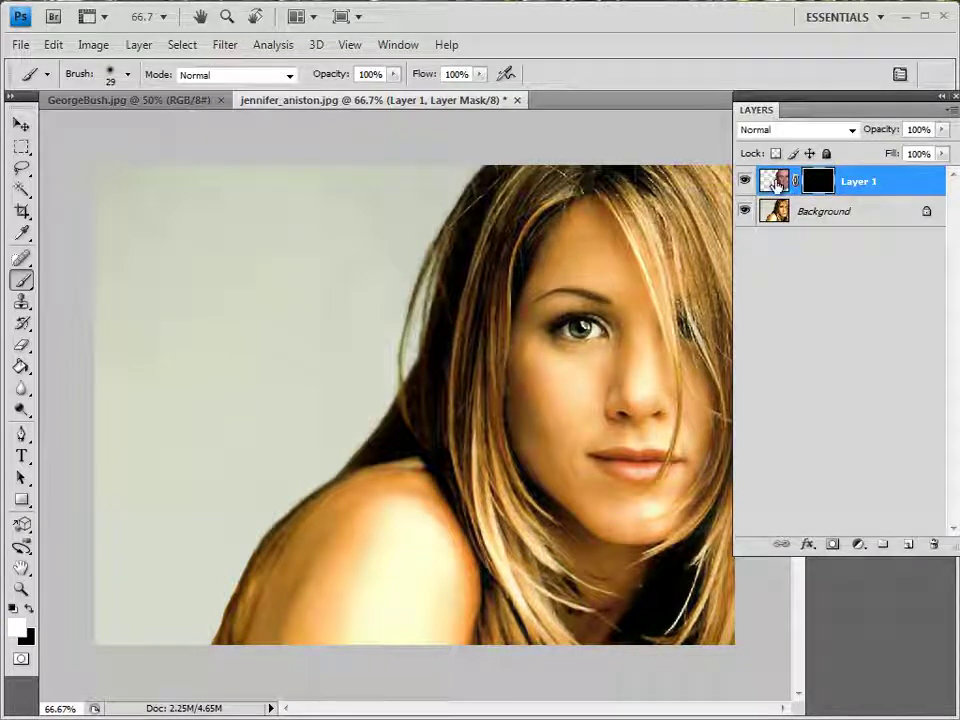
left_click_drag(551, 358, 588, 328)
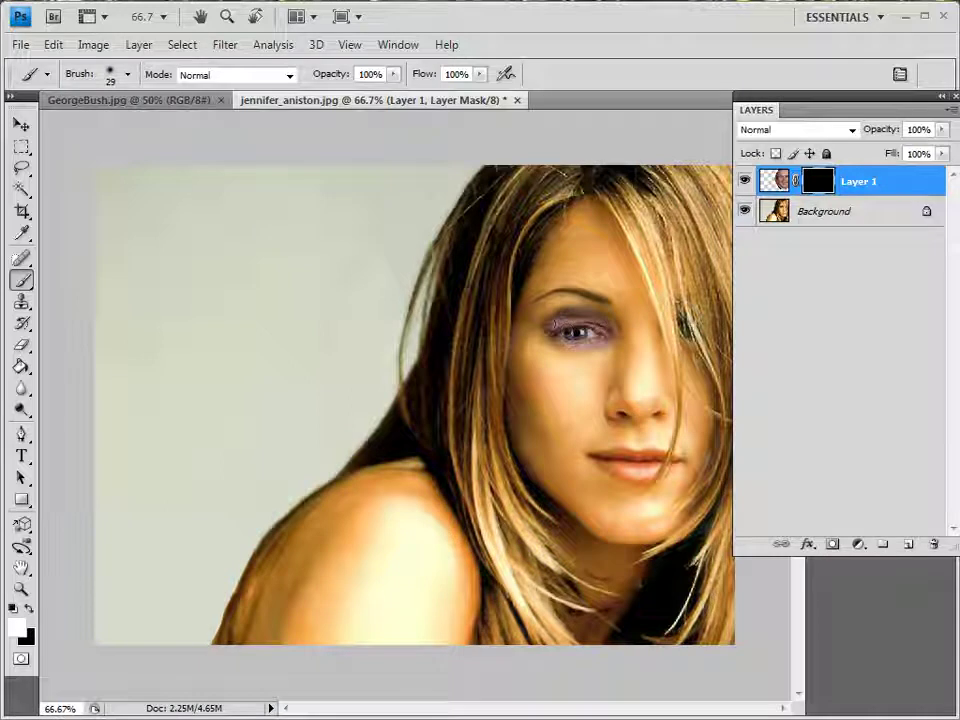
left_click_drag(601, 342, 624, 335)
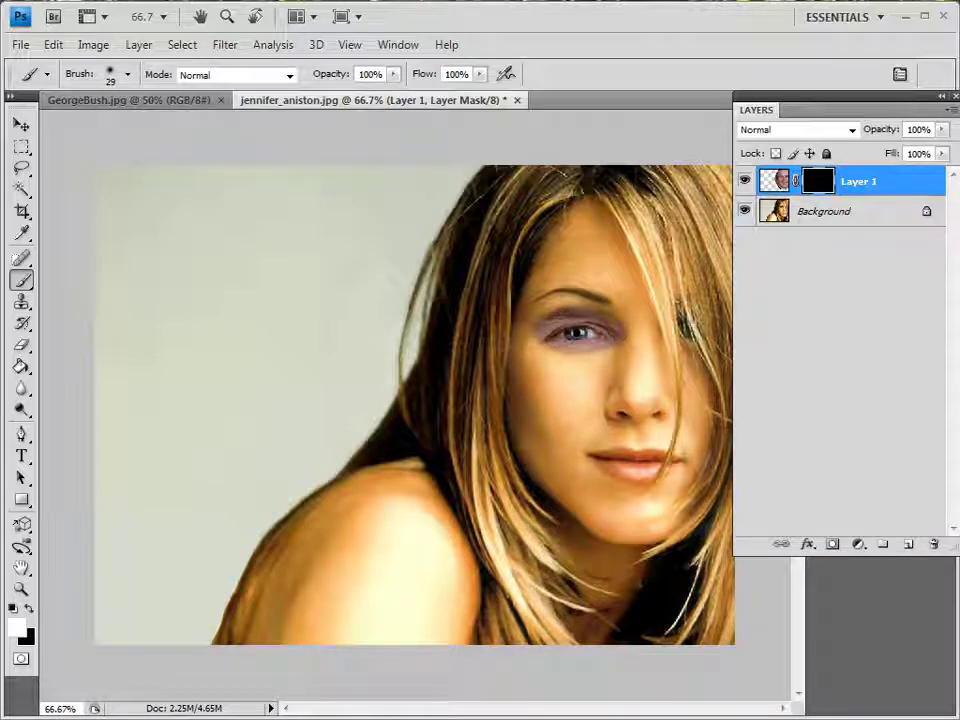
mouse_move(534, 337)
left_mouse_down()
mouse_move(603, 343)
mouse_move(658, 325)
left_mouse_up()
mouse_move(605, 298)
left_mouse_down()
mouse_move(553, 287)
mouse_move(533, 303)
mouse_move(534, 318)
mouse_move(525, 313)
mouse_move(629, 308)
mouse_move(570, 296)
mouse_move(603, 292)
mouse_move(633, 314)
mouse_move(596, 288)
left_mouse_up()
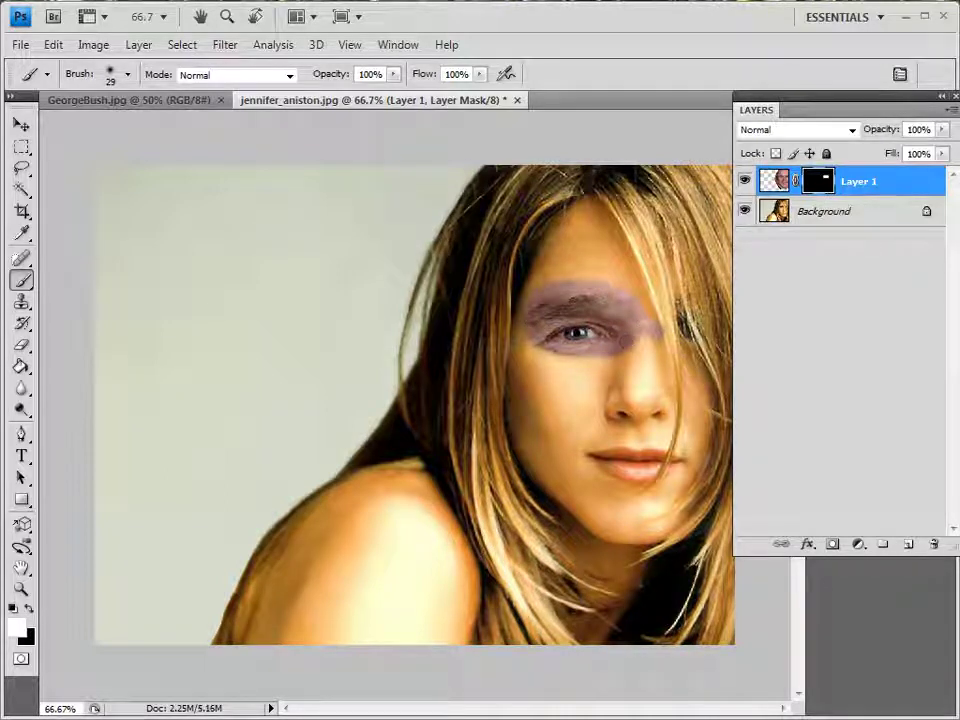
mouse_move(618, 405)
left_mouse_down()
mouse_move(622, 371)
mouse_move(629, 399)
mouse_move(637, 379)
mouse_move(637, 336)
mouse_move(653, 349)
mouse_move(662, 401)
mouse_move(649, 411)
mouse_move(645, 385)
mouse_move(632, 415)
mouse_move(591, 405)
mouse_move(615, 389)
mouse_move(591, 395)
mouse_move(664, 419)
mouse_move(661, 390)
mouse_move(670, 411)
mouse_move(635, 459)
mouse_move(630, 451)
mouse_move(608, 468)
mouse_move(574, 456)
mouse_move(653, 448)
mouse_move(651, 468)
mouse_move(654, 443)
mouse_move(637, 471)
mouse_move(632, 456)
mouse_move(607, 479)
mouse_move(674, 481)
mouse_move(699, 452)
left_mouse_up()
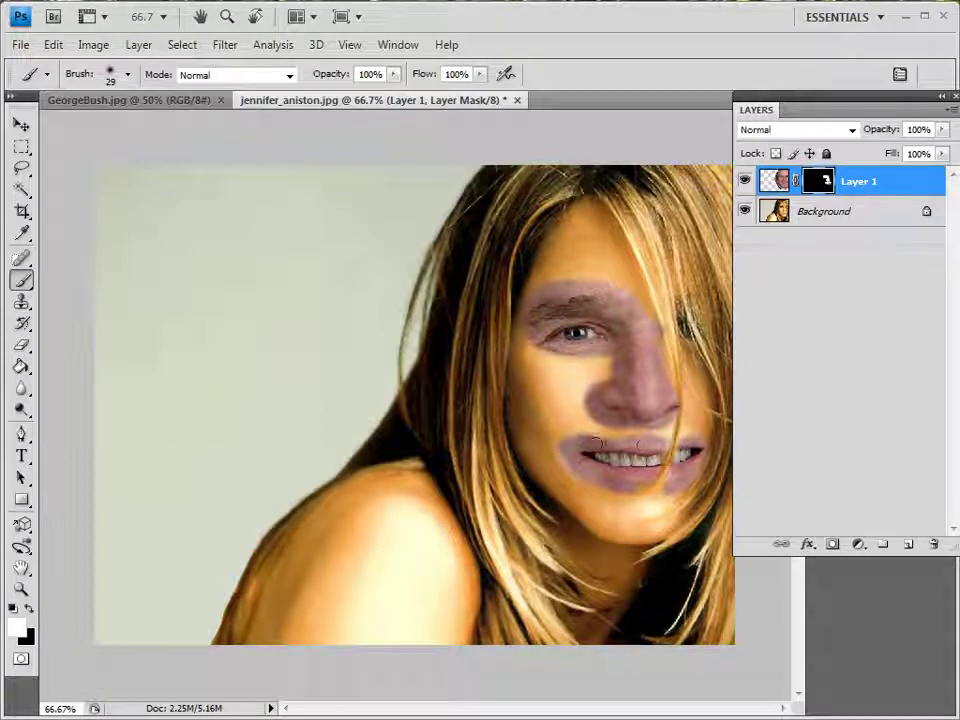
left_click_drag(648, 444, 677, 441)
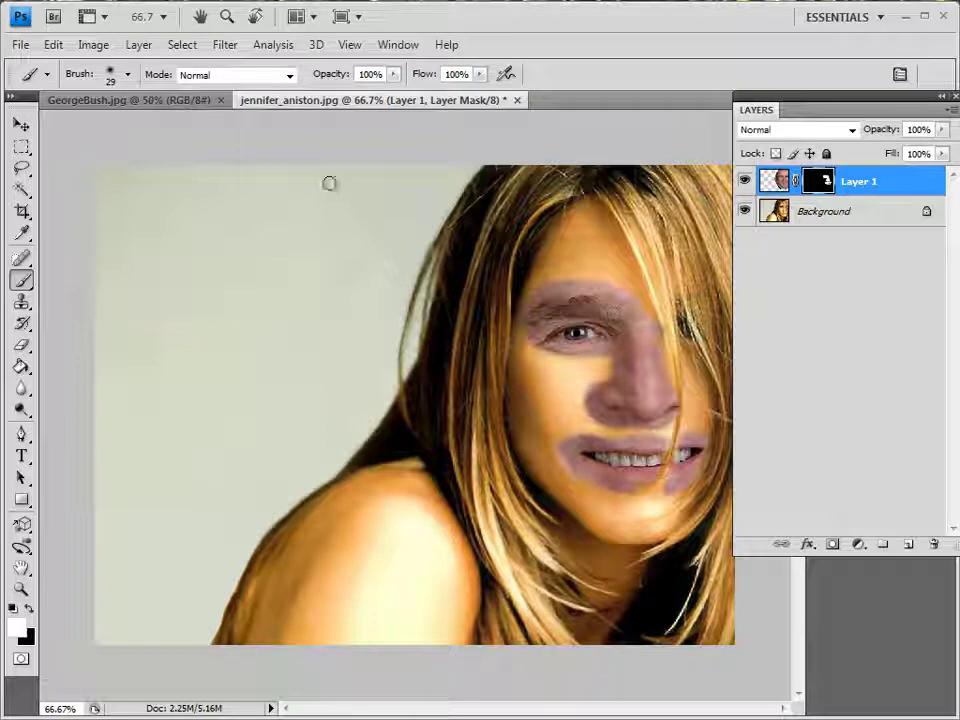
- Lower the brush opacity to 10% and soften the mask edges above the eyebrow and beside the eye
left_click(395, 80)
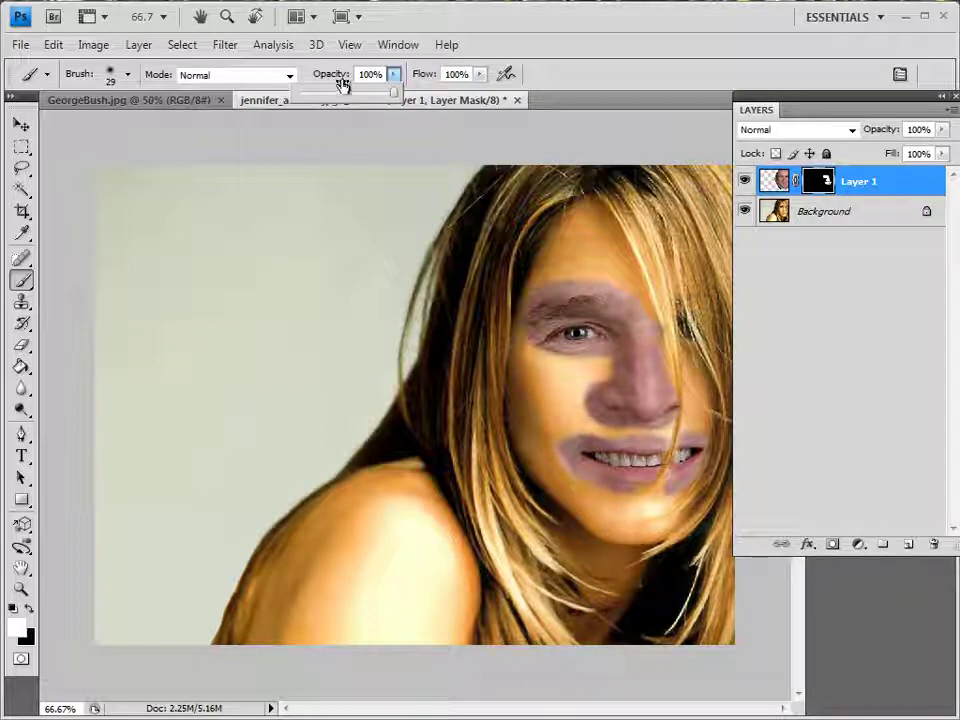
left_click_drag(396, 97, 311, 101)
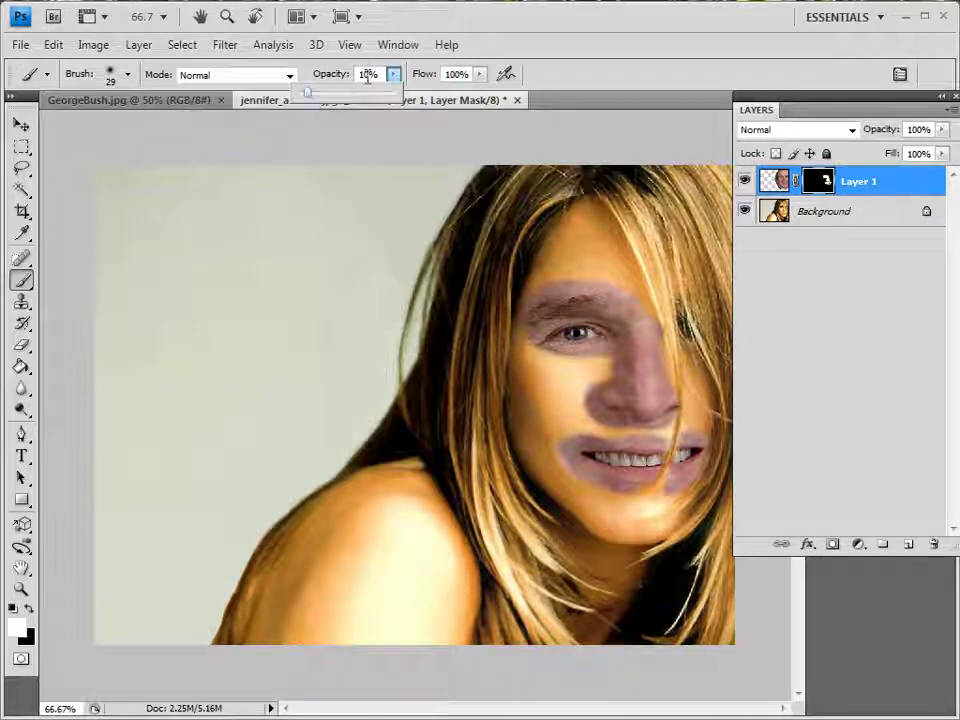
left_click(583, 280)
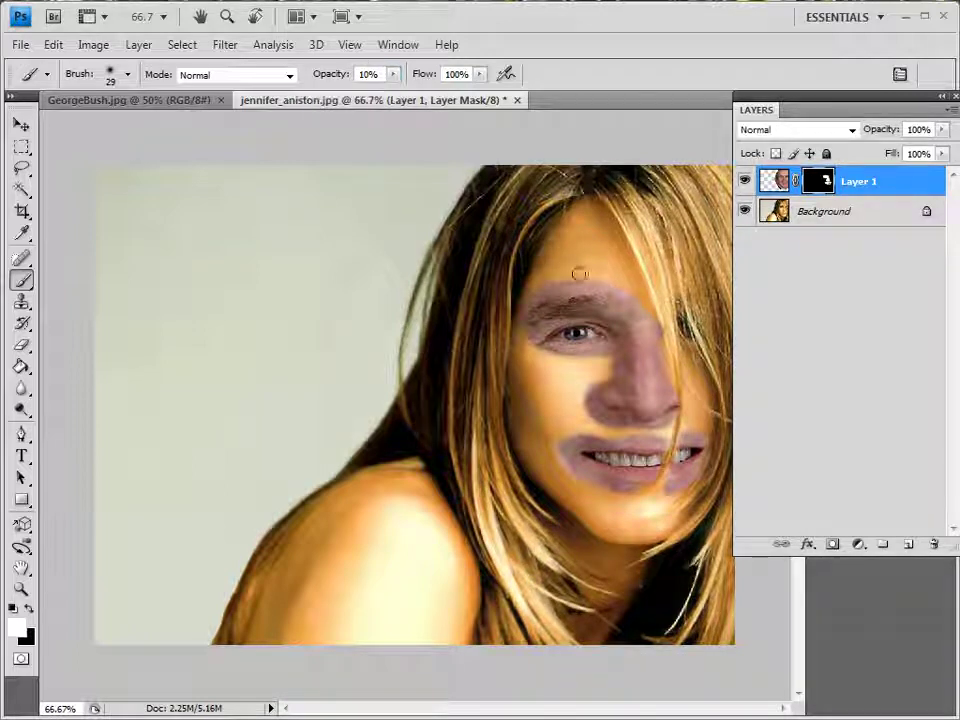
left_click_drag(579, 273, 632, 292)
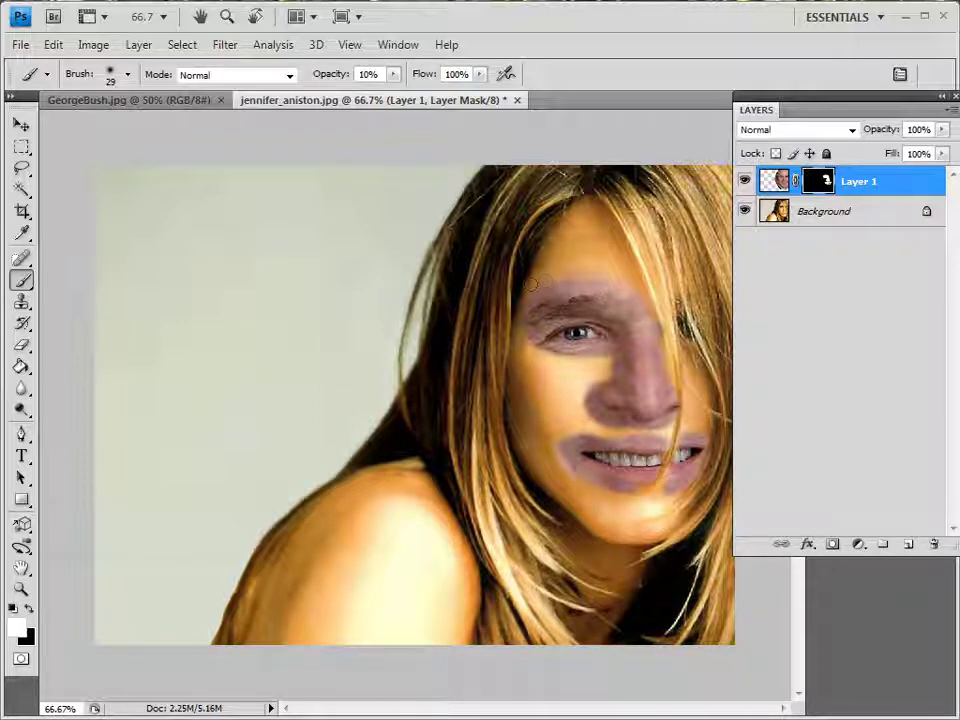
mouse_move(525, 336)
left_mouse_down()
mouse_move(555, 350)
mouse_move(552, 359)
mouse_move(611, 358)
mouse_move(584, 370)
mouse_move(576, 362)
mouse_move(605, 366)
mouse_move(585, 370)
mouse_move(574, 355)
mouse_move(526, 344)
left_mouse_up()
left_click_drag(526, 344, 530, 343)
- Soften the mask edges around the nose, mouth and nose bridge with the 10% opacity white brush
left_click_drag(604, 376, 586, 402)
mouse_move(583, 404)
left_mouse_down()
mouse_move(632, 432)
mouse_move(599, 430)
mouse_move(590, 416)
mouse_move(600, 430)
mouse_move(587, 428)
mouse_move(597, 392)
left_mouse_up()
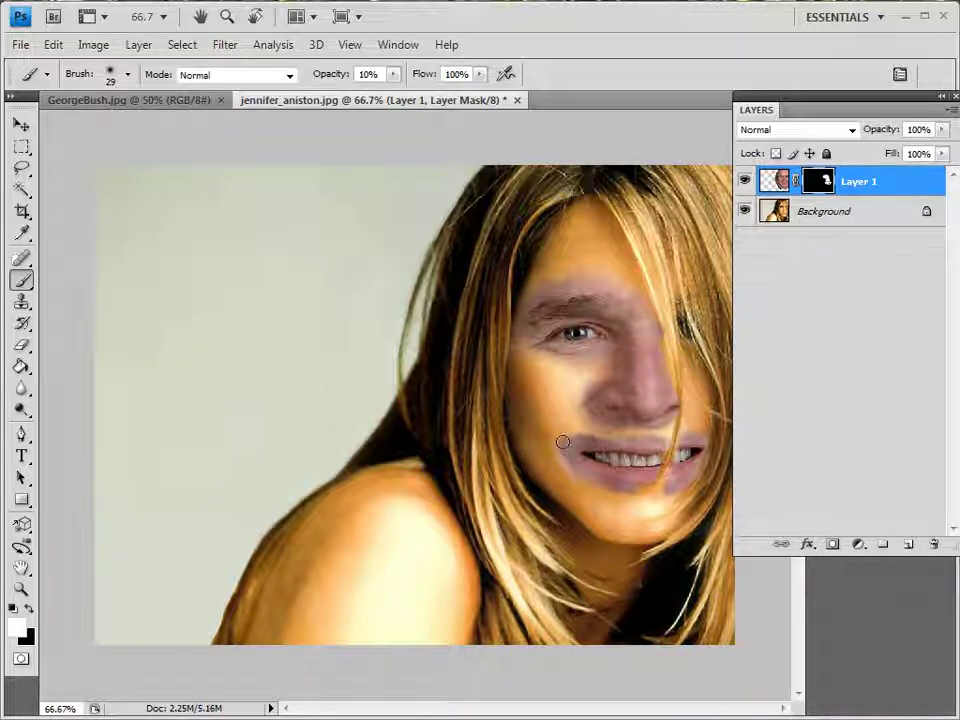
left_click_drag(618, 493, 576, 477)
mouse_move(632, 440)
left_mouse_down()
mouse_move(565, 443)
mouse_move(567, 468)
mouse_move(663, 494)
left_mouse_up()
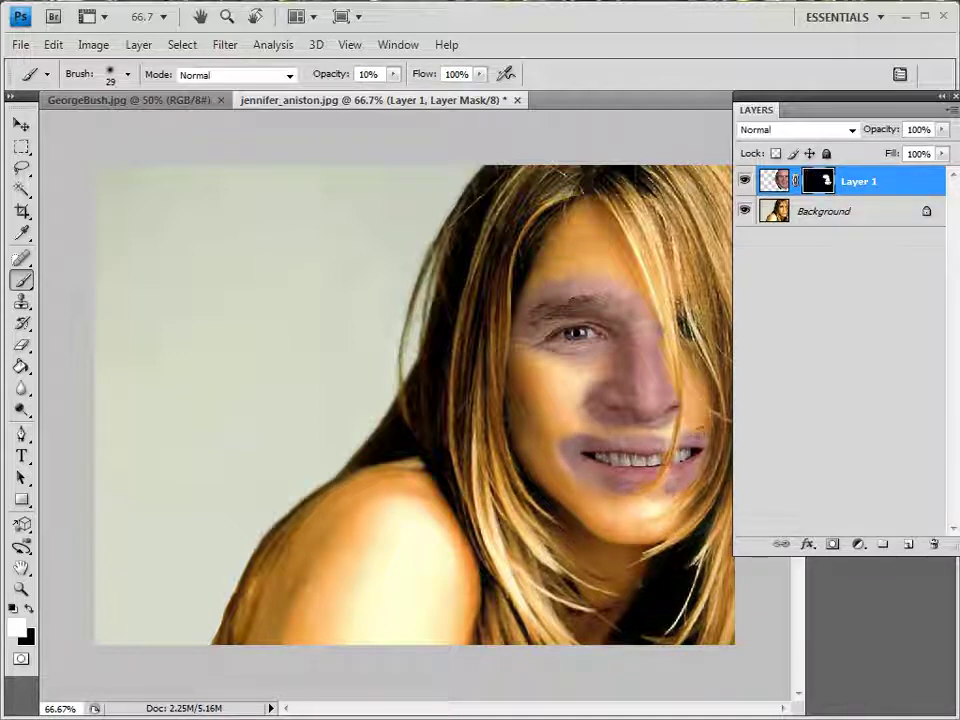
mouse_move(656, 436)
left_mouse_down()
mouse_move(638, 431)
mouse_move(661, 430)
mouse_move(652, 325)
left_mouse_up()
left_click_drag(649, 322, 654, 314)
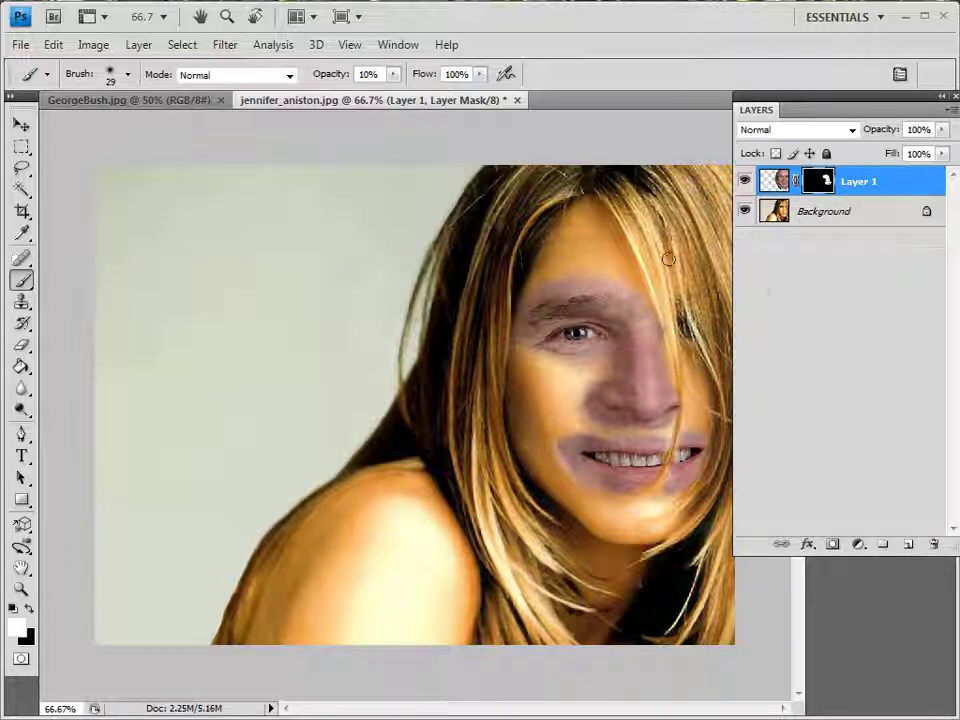
- Shift the color of Layer 1's image, not its mask, with Hue/Saturation, using hue +21 and saturation +55
left_click(777, 184)
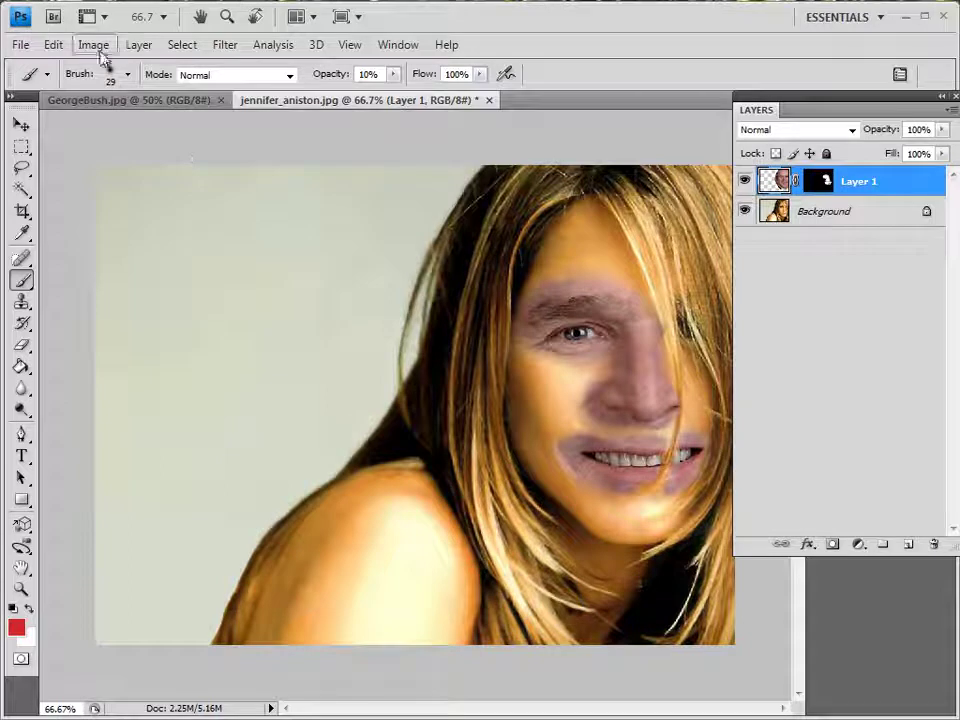
left_click(84, 45)
mouse_move(104, 95)
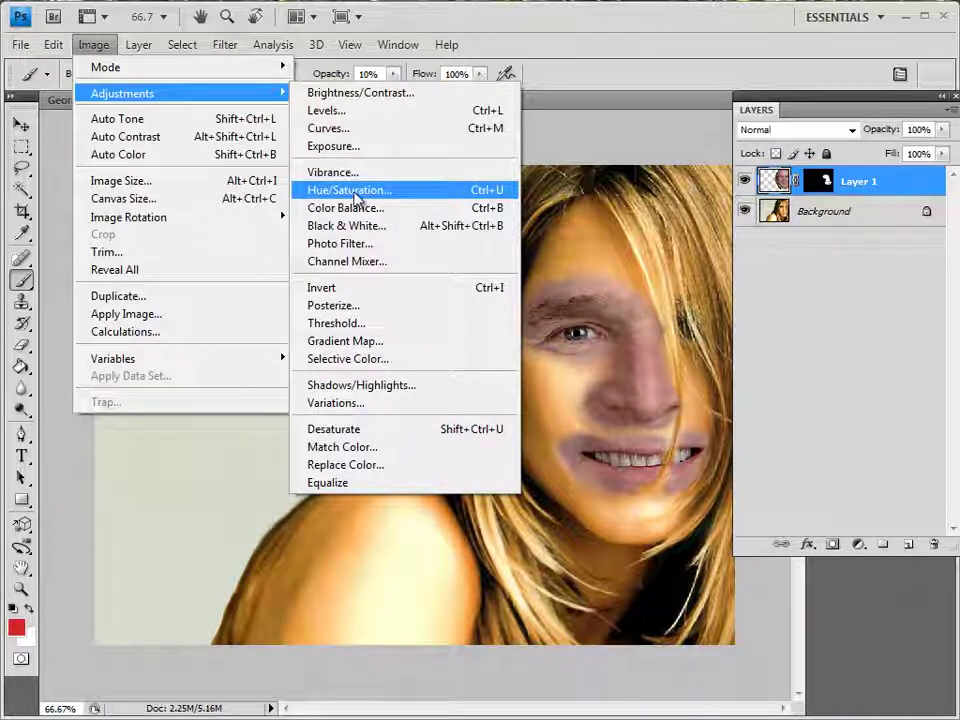
left_click(355, 192)
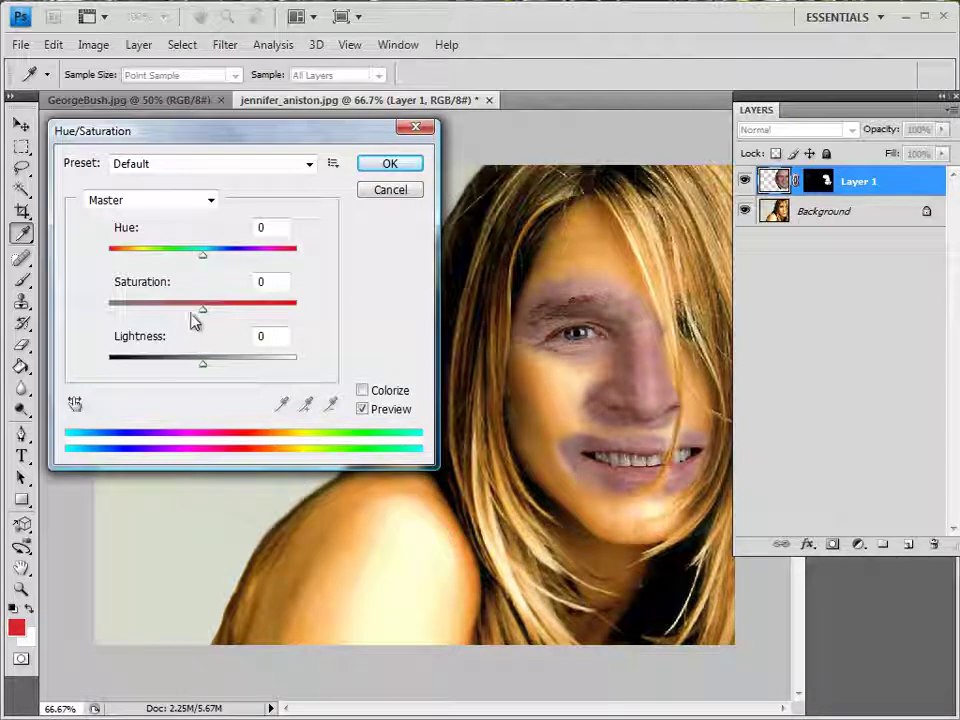
mouse_move(203, 309)
left_mouse_down()
mouse_move(187, 318)
mouse_move(122, 315)
mouse_move(259, 328)
mouse_move(185, 332)
mouse_move(203, 311)
left_mouse_up()
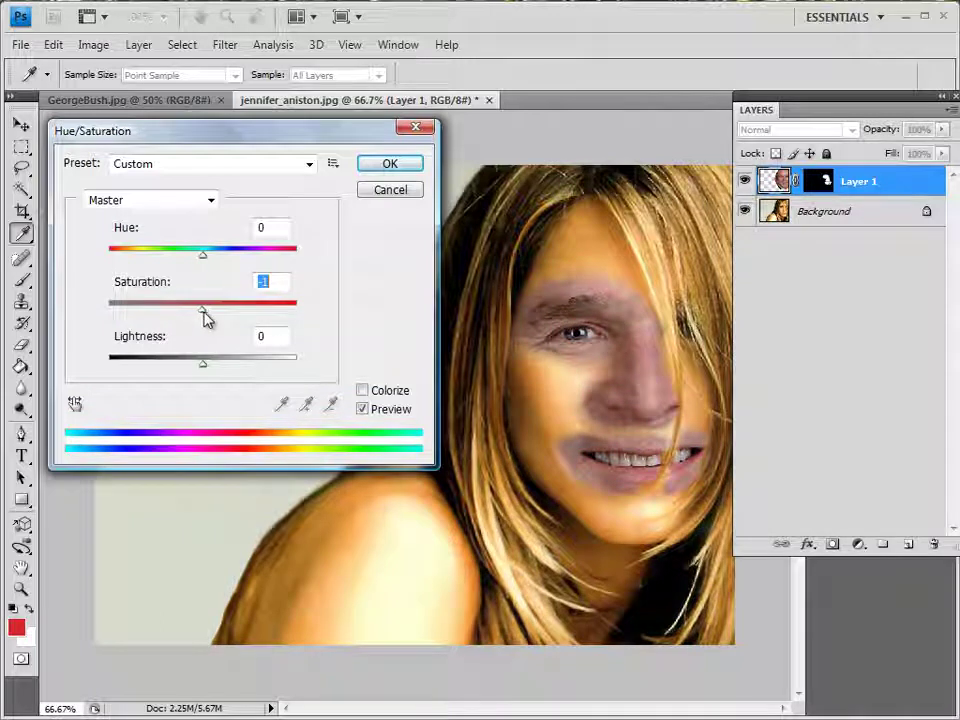
left_click_drag(203, 258, 221, 261)
left_click_drag(210, 306, 232, 312)
mouse_move(221, 257)
left_mouse_down()
mouse_move(214, 264)
mouse_move(228, 268)
mouse_move(216, 268)
mouse_move(225, 264)
left_mouse_up()
left_click_drag(231, 310, 255, 315)
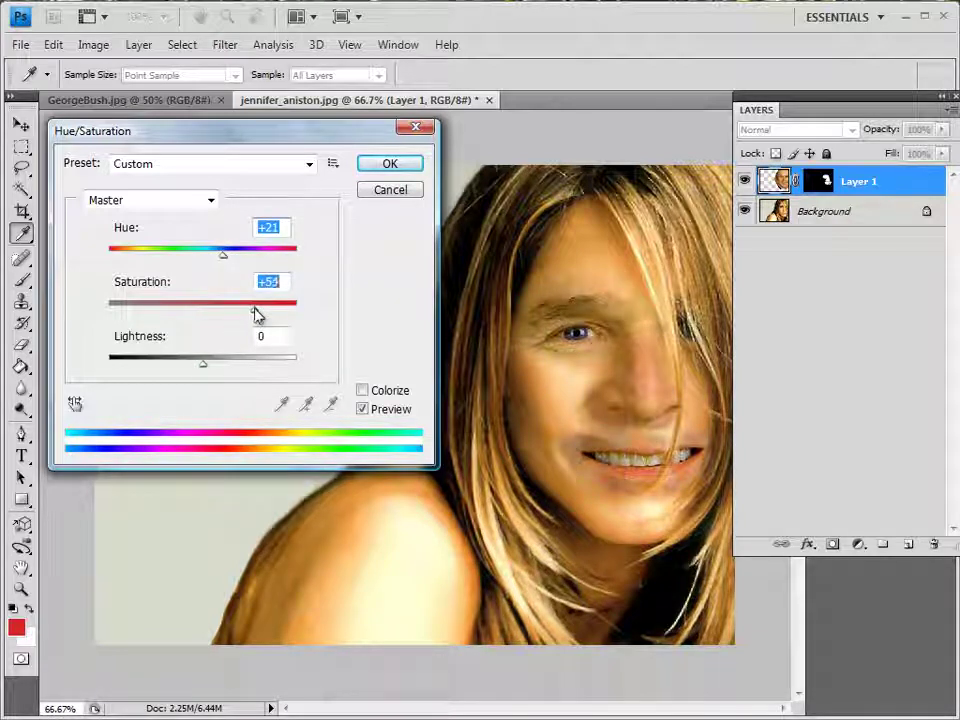
- Fine-tune the face's Hue/Saturation adjustment to hue +21, saturation +55 and lightness +5, and apply it
mouse_move(203, 373)
left_mouse_down()
mouse_move(212, 369)
mouse_move(204, 371)
left_mouse_up()
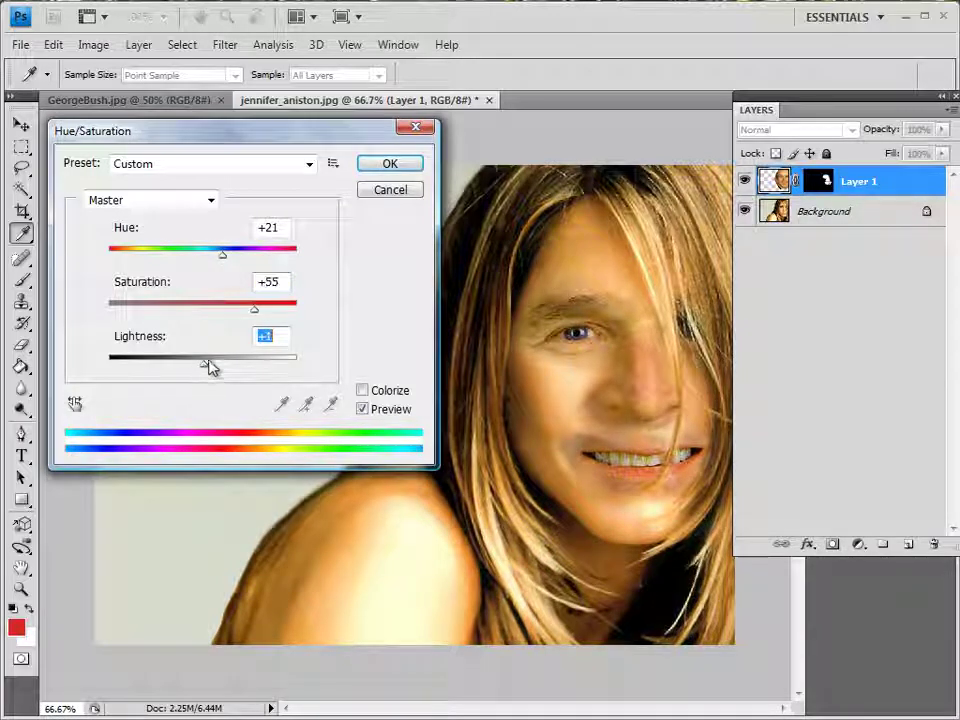
left_click_drag(226, 262, 229, 261)
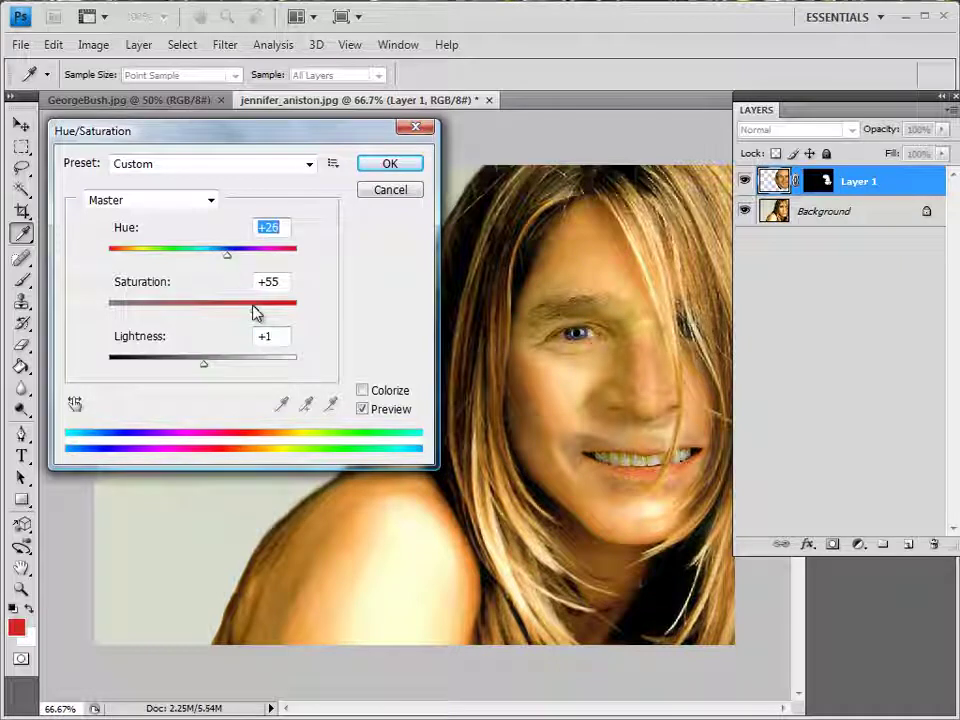
left_click_drag(257, 317, 256, 315)
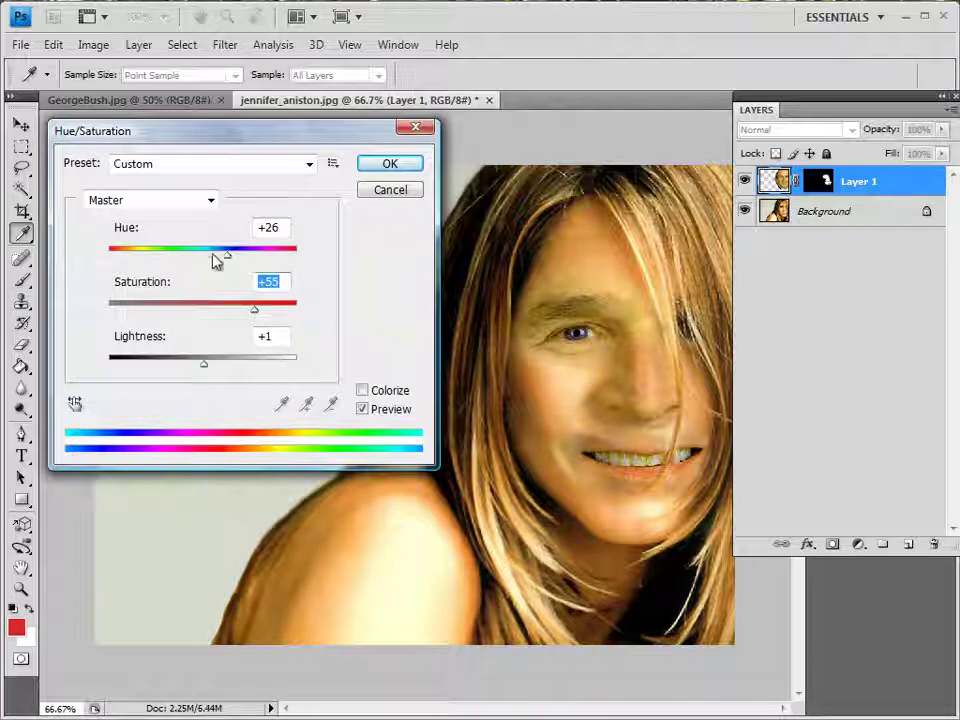
left_click_drag(229, 258, 222, 263)
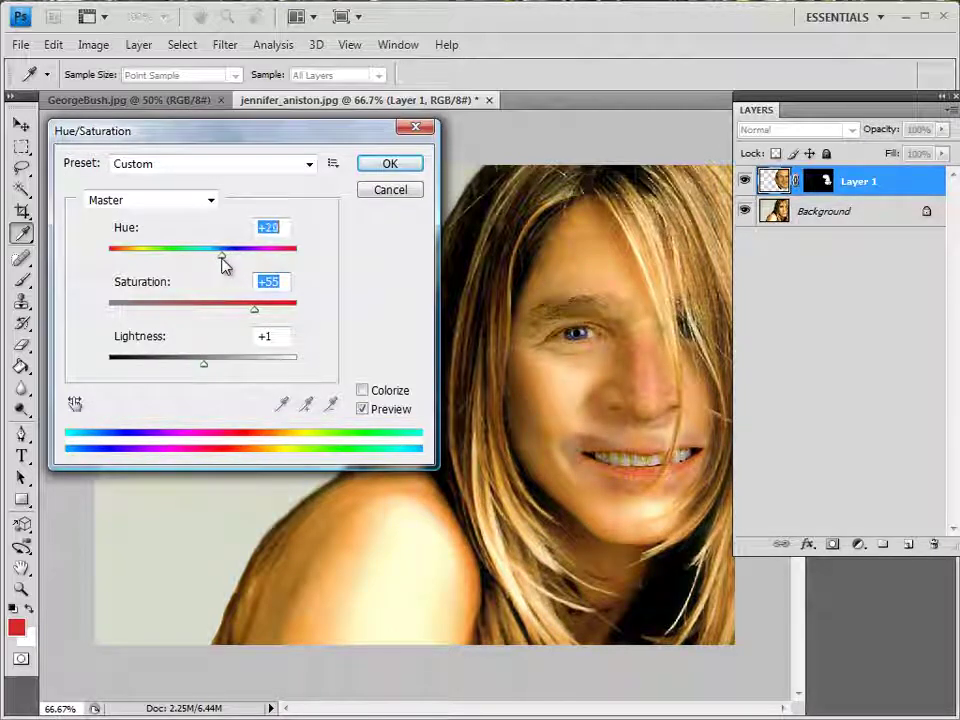
left_click_drag(208, 368, 208, 364)
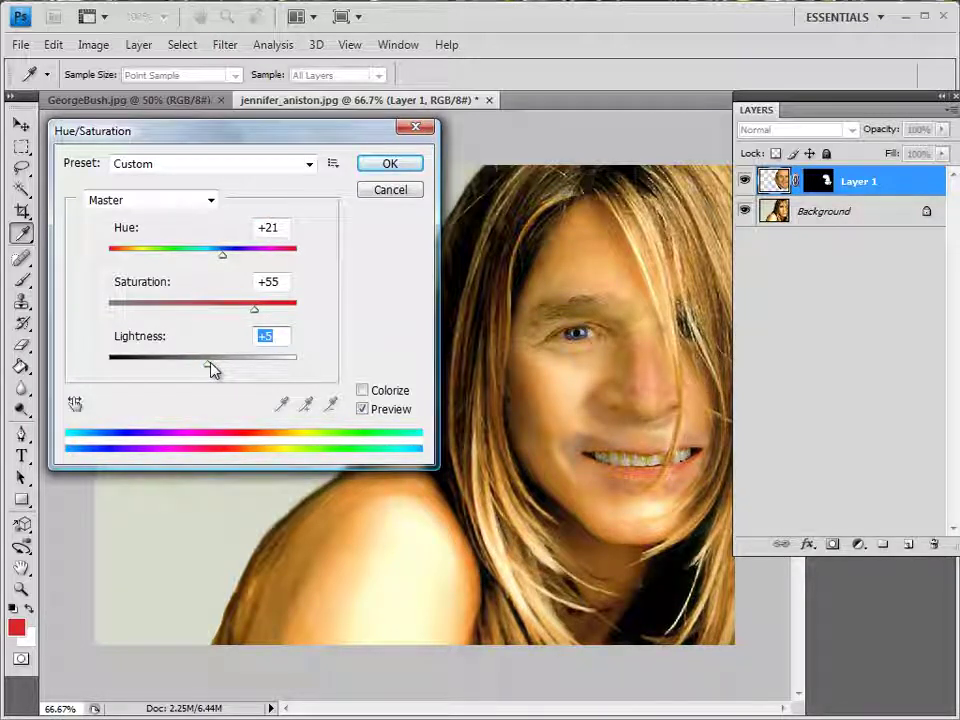
left_click(370, 169)
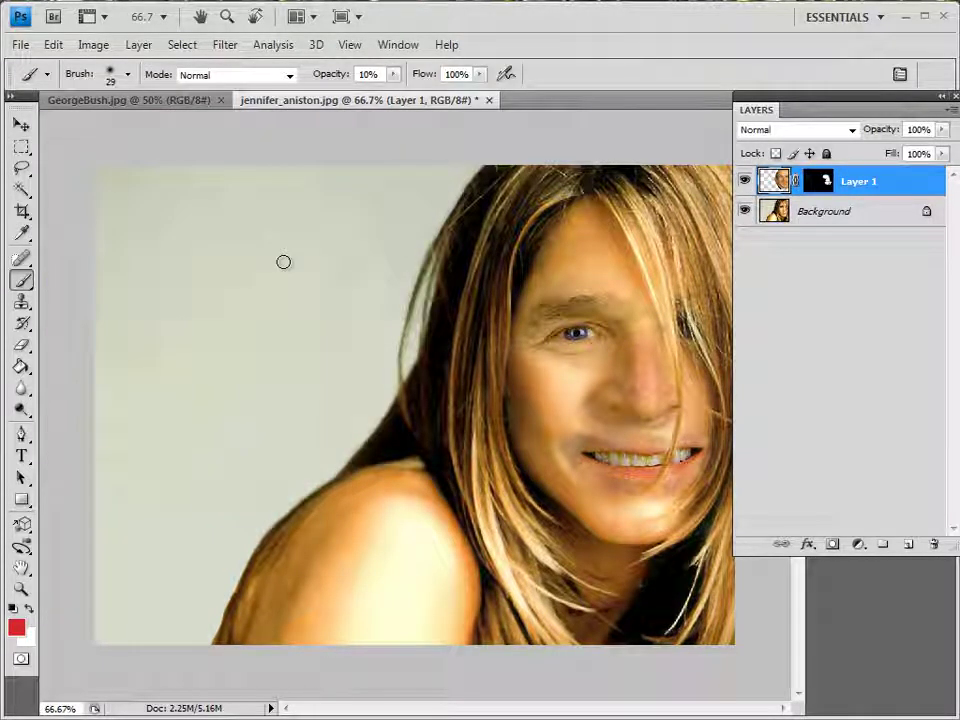
- Apply a second Hue/Saturation adjustment to Layer 1's image with hue 0, saturation +14 and lightness +6
left_click(819, 187)
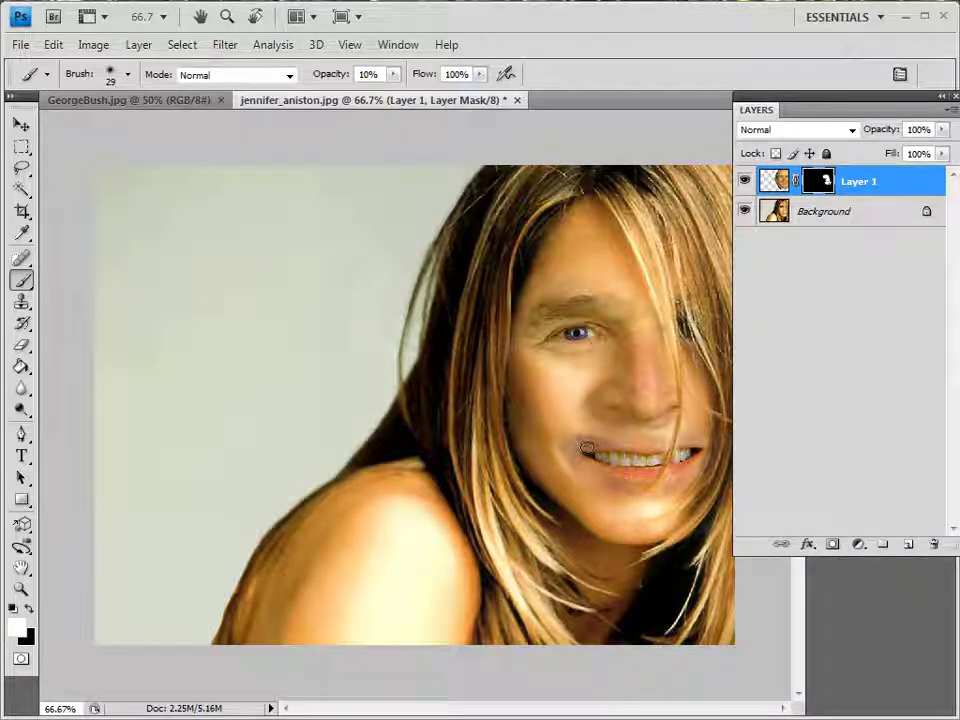
left_click(775, 180)
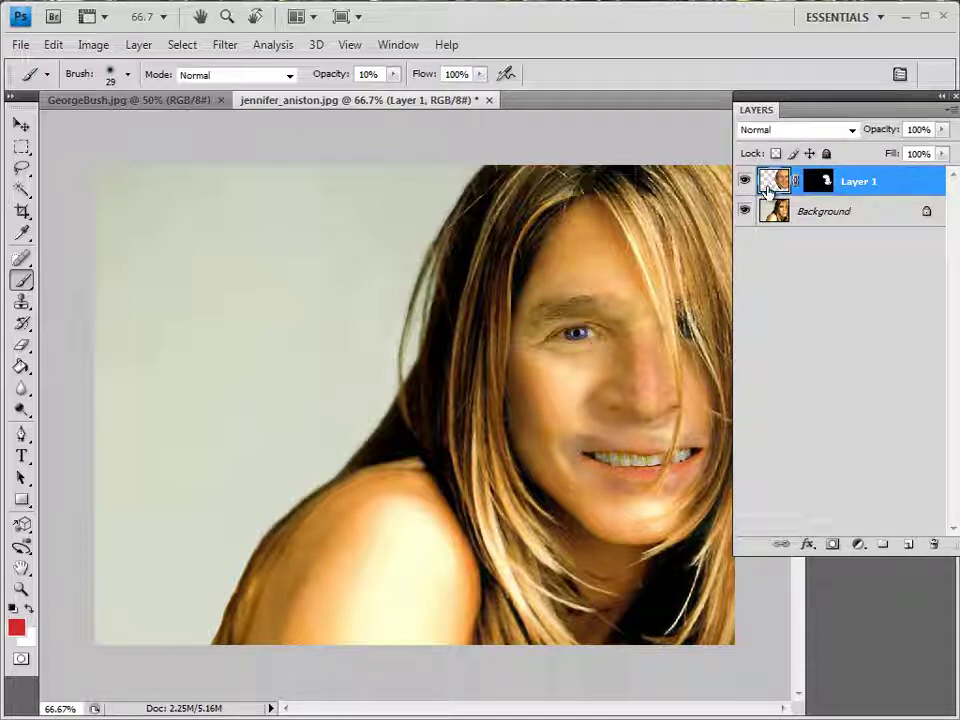
left_click(92, 44)
mouse_move(103, 93)
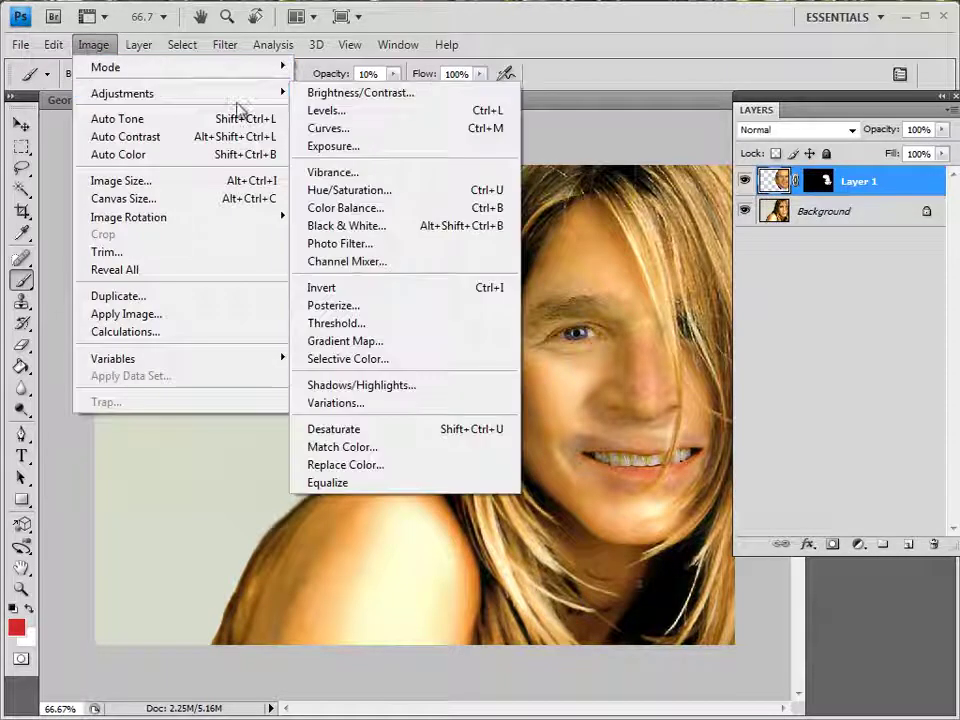
left_click(328, 190)
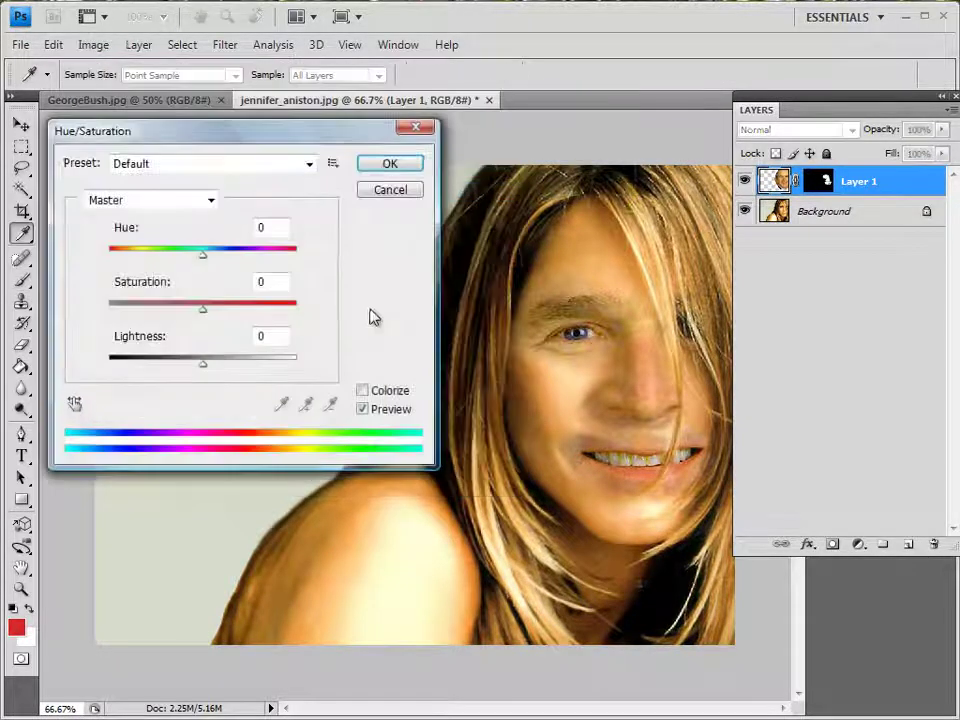
left_click_drag(205, 316, 221, 316)
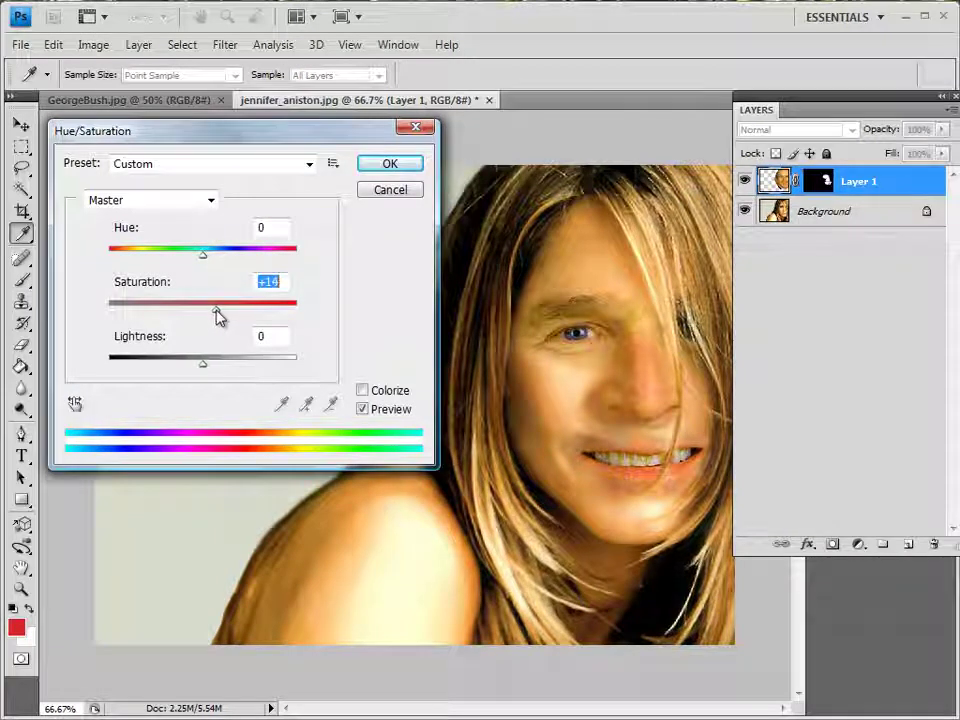
mouse_move(208, 369)
left_mouse_down()
mouse_move(218, 370)
mouse_move(208, 369)
left_mouse_up()
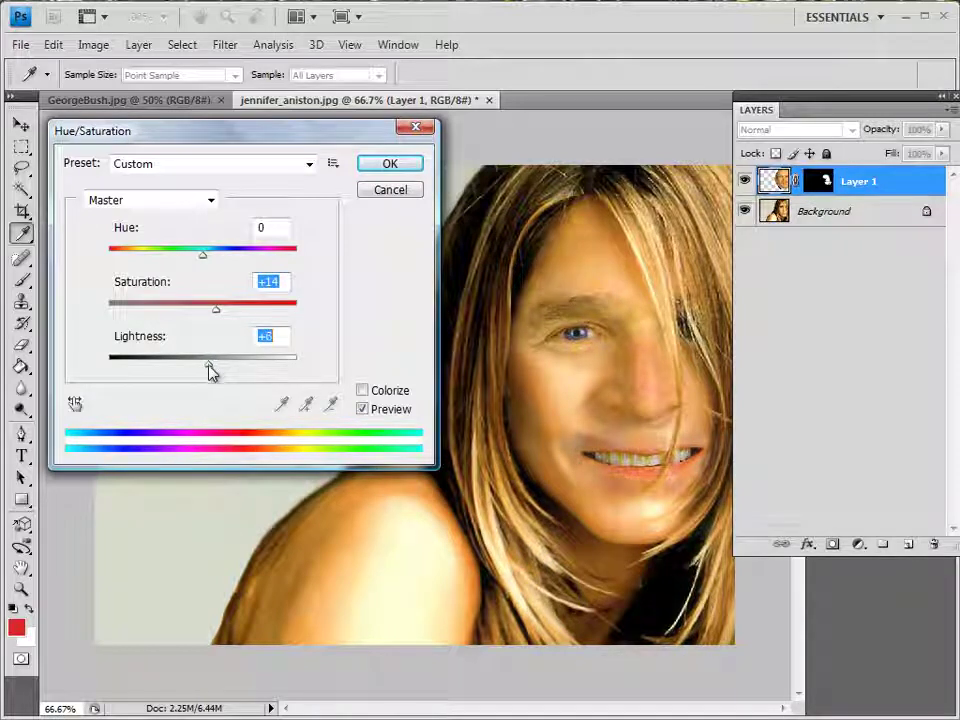
mouse_move(204, 257)
left_mouse_down()
mouse_move(214, 259)
mouse_move(197, 262)
mouse_move(205, 262)
left_mouse_up()
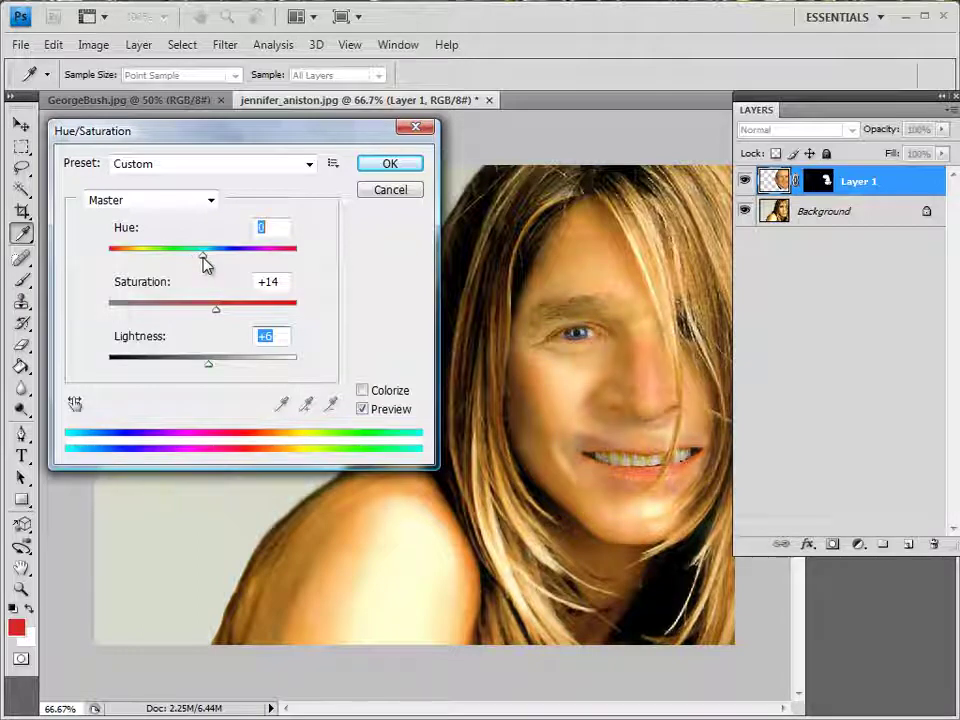
left_click(374, 168)
key("b")
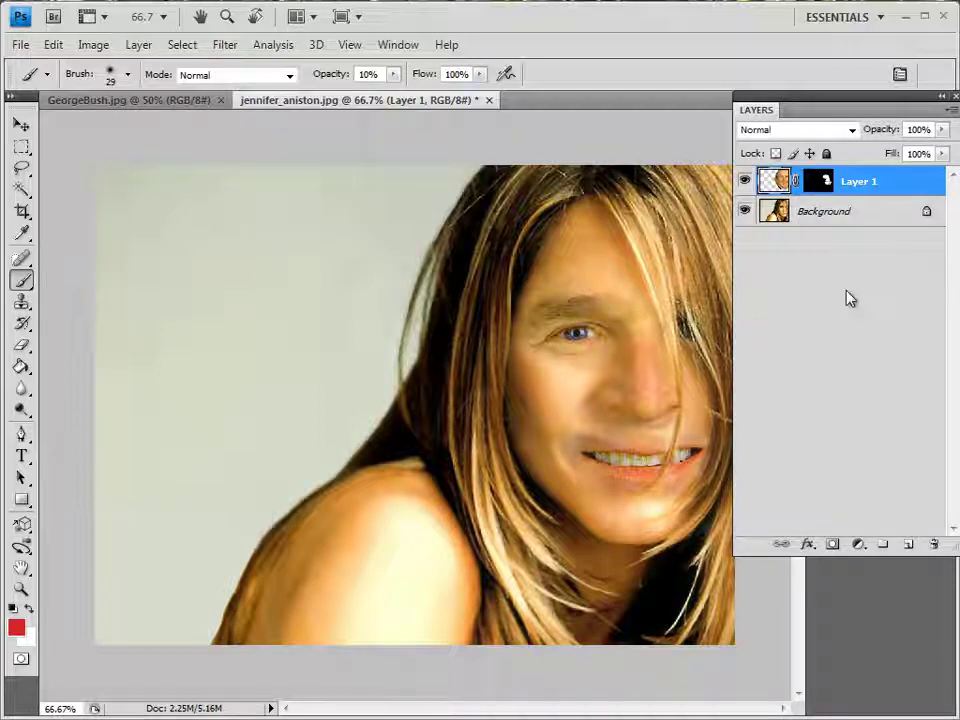
- Flatten the image into a single Background layer
left_click(951, 110)
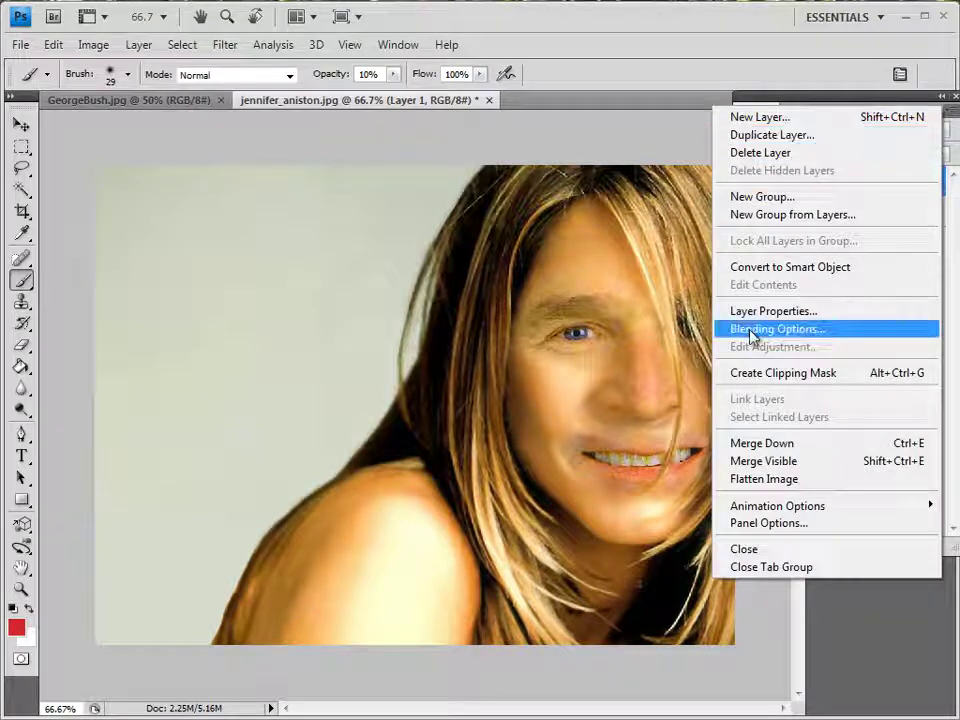
left_click(953, 134)
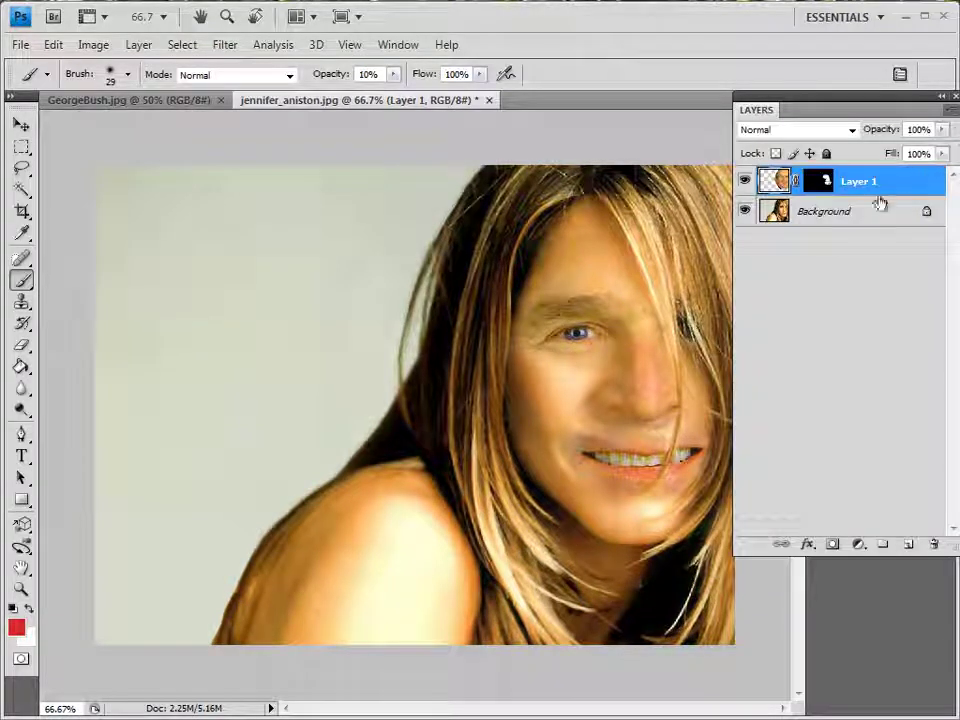
left_click(950, 114)
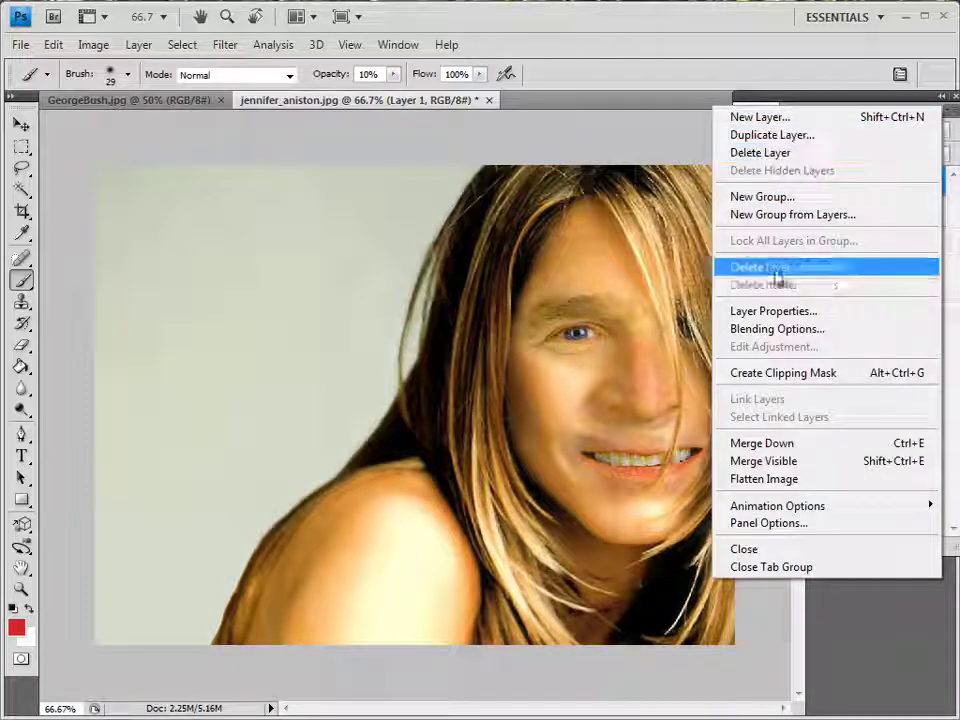
left_click(779, 480)
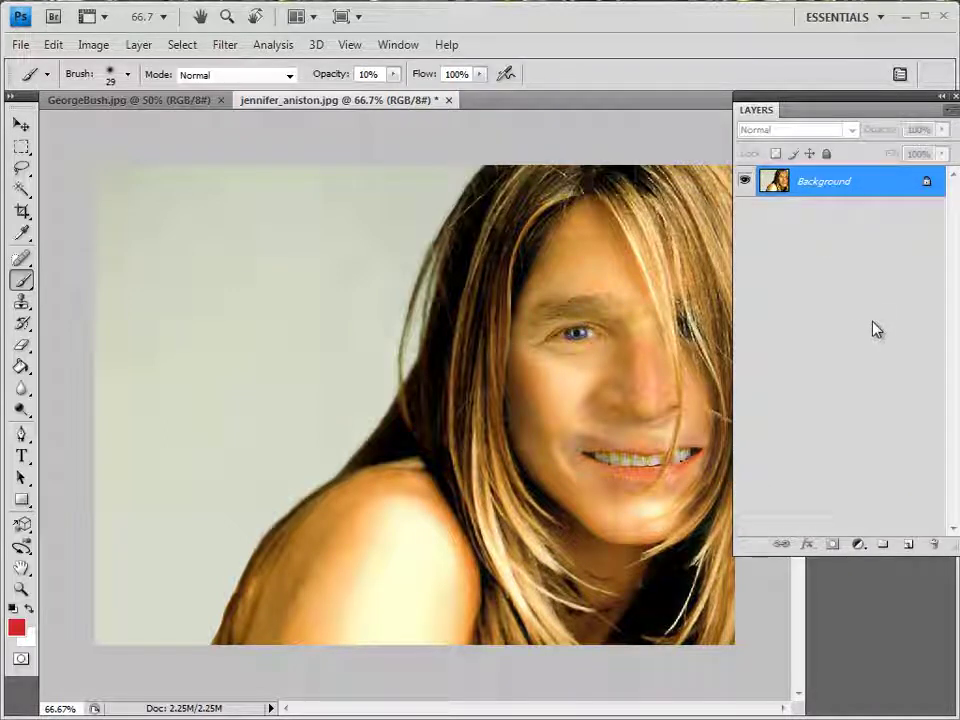
- Turn the flattened image black and white by setting Hue/Saturation's saturation to -100
left_click(95, 46)
mouse_move(103, 100)
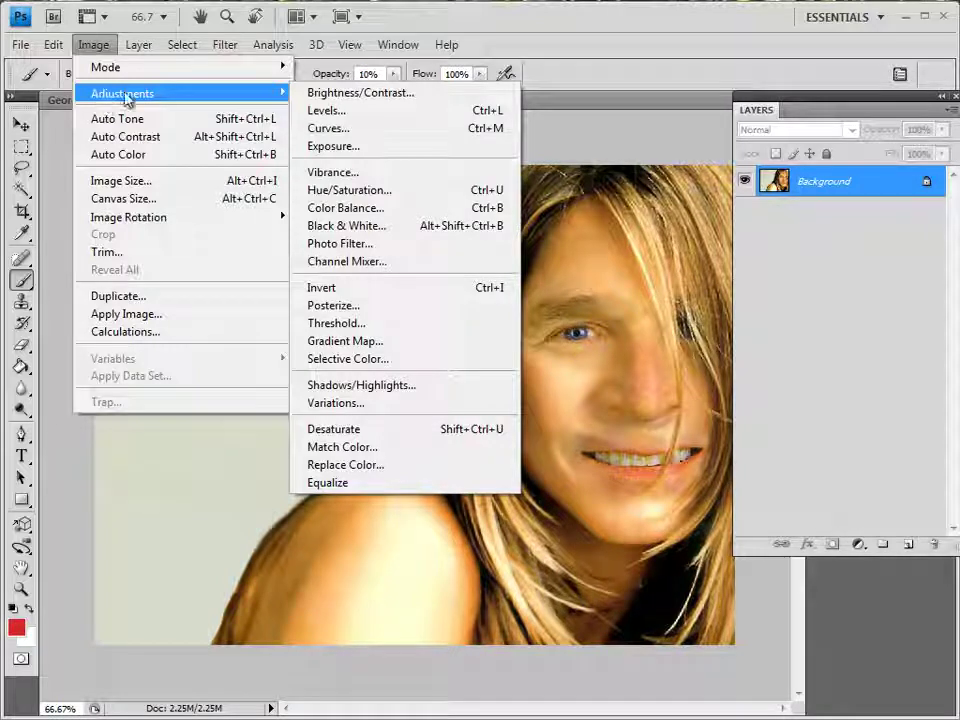
left_click(352, 191)
left_click_drag(203, 315, 92, 314)
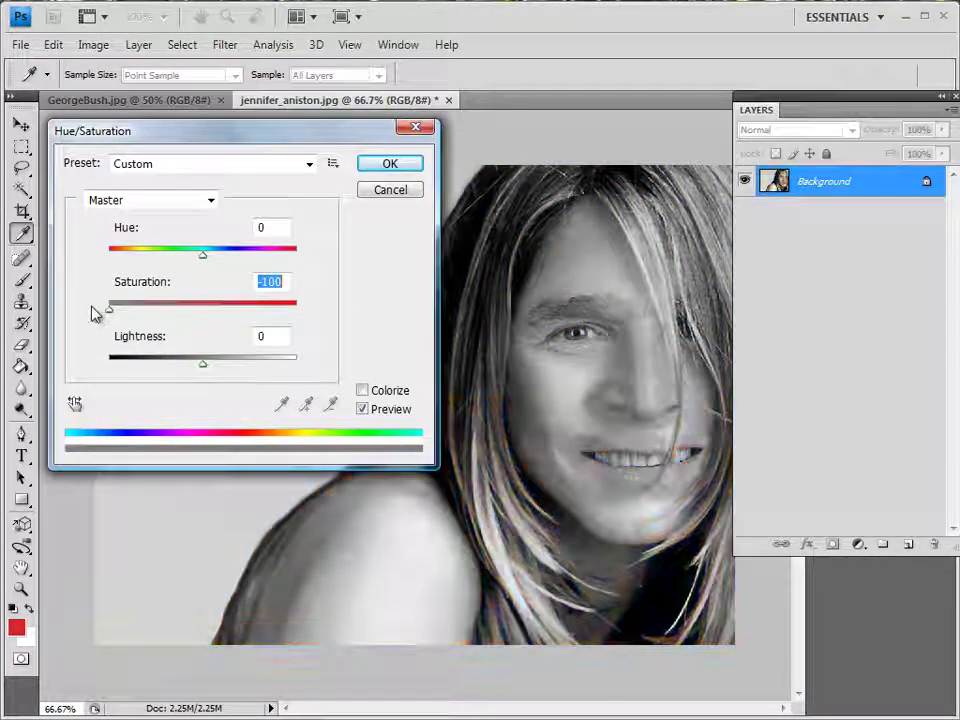
left_click(377, 167)
key("b")
- Increase the image's contrast with Levels, setting the black input level to 4 and pulling the white input level in to the histogram's edge
left_click(95, 45)
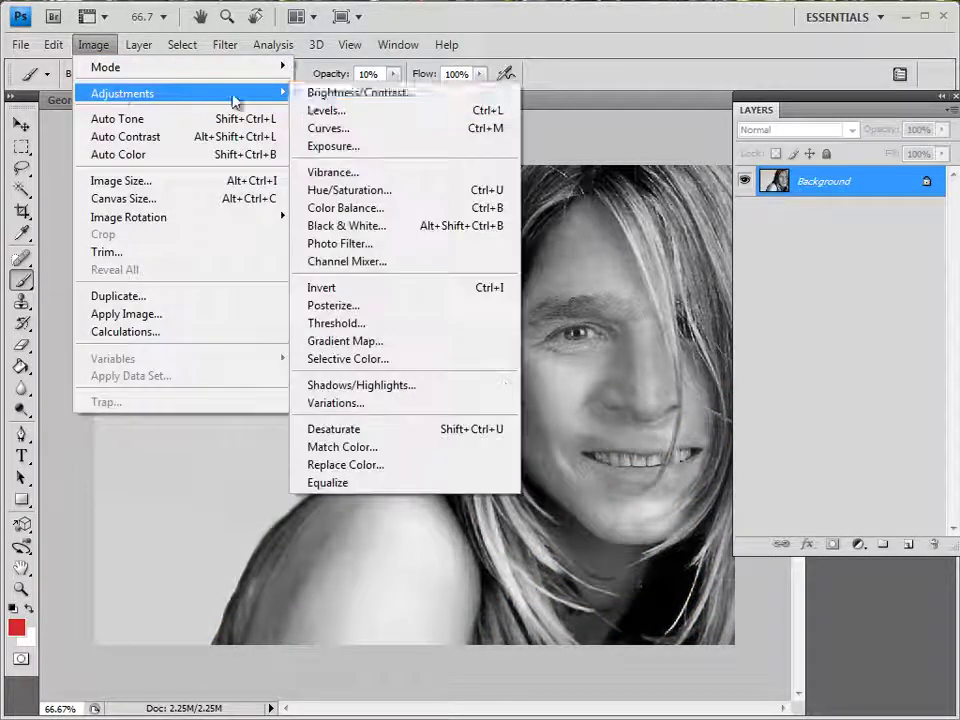
left_click(330, 111)
left_click_drag(81, 347, 88, 349)
left_click_drag(321, 345, 310, 347)
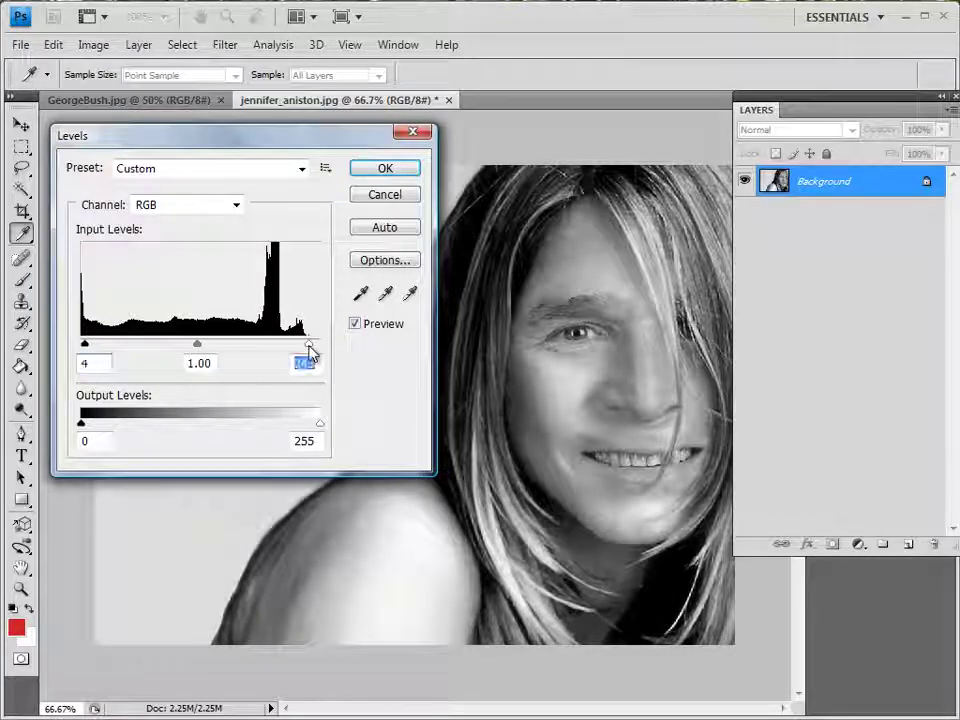
left_click(383, 170)
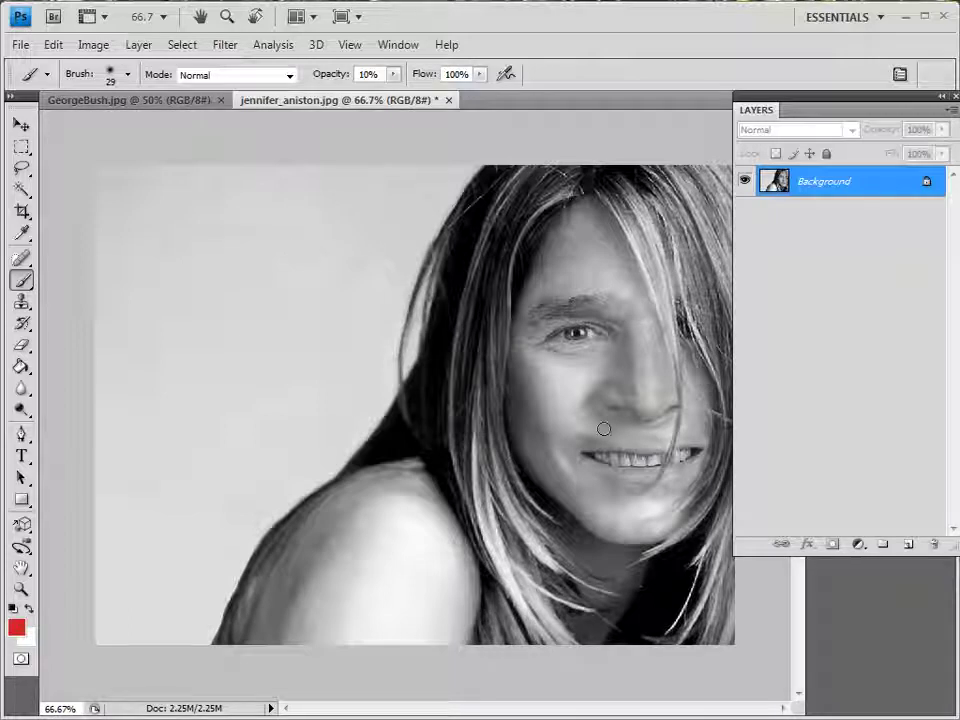
- Paint a black goatee, a curled moustache and pointed eyebrows on the face with the 29 px brush at 87% opacity
left_click(12, 607)
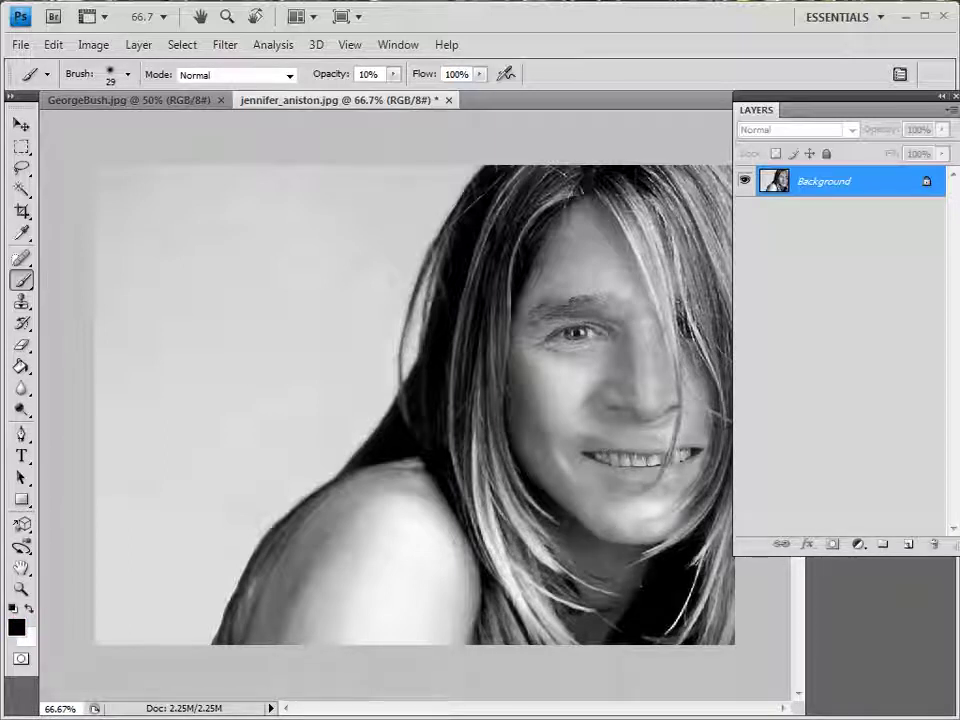
left_click(394, 74)
left_click_drag(394, 82, 463, 107)
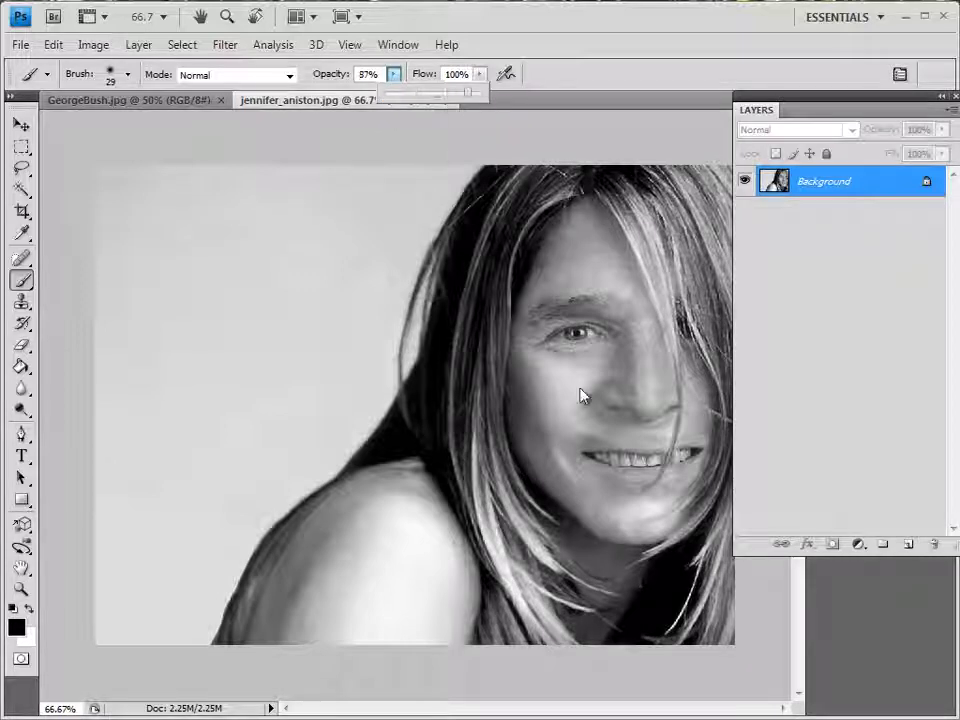
mouse_move(585, 510)
left_mouse_down()
mouse_move(627, 567)
mouse_move(599, 511)
mouse_move(622, 519)
mouse_move(660, 530)
left_mouse_up()
mouse_move(634, 440)
left_mouse_down()
mouse_move(571, 447)
mouse_move(549, 467)
mouse_move(545, 430)
left_mouse_up()
mouse_move(640, 438)
left_mouse_down()
mouse_move(680, 435)
mouse_move(722, 438)
left_mouse_up()
mouse_move(632, 302)
left_mouse_down()
mouse_move(578, 294)
mouse_move(544, 323)
mouse_move(571, 268)
mouse_move(546, 321)
mouse_move(578, 280)
left_mouse_up()
mouse_move(662, 300)
left_mouse_down()
mouse_move(690, 286)
mouse_move(704, 298)
left_mouse_up()
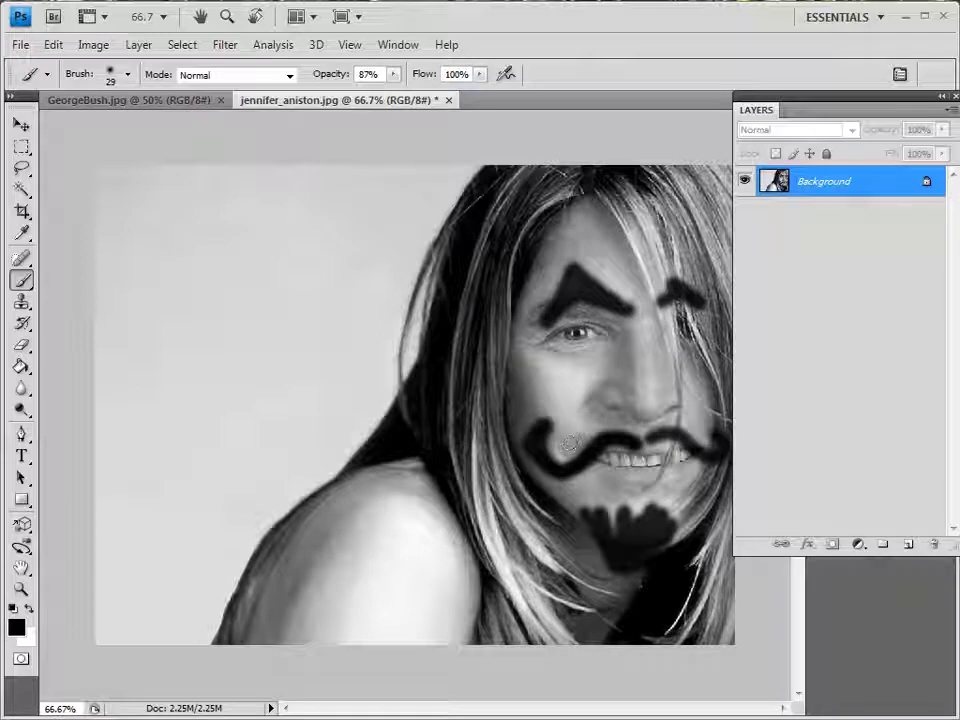
left_click_drag(647, 438, 718, 451)
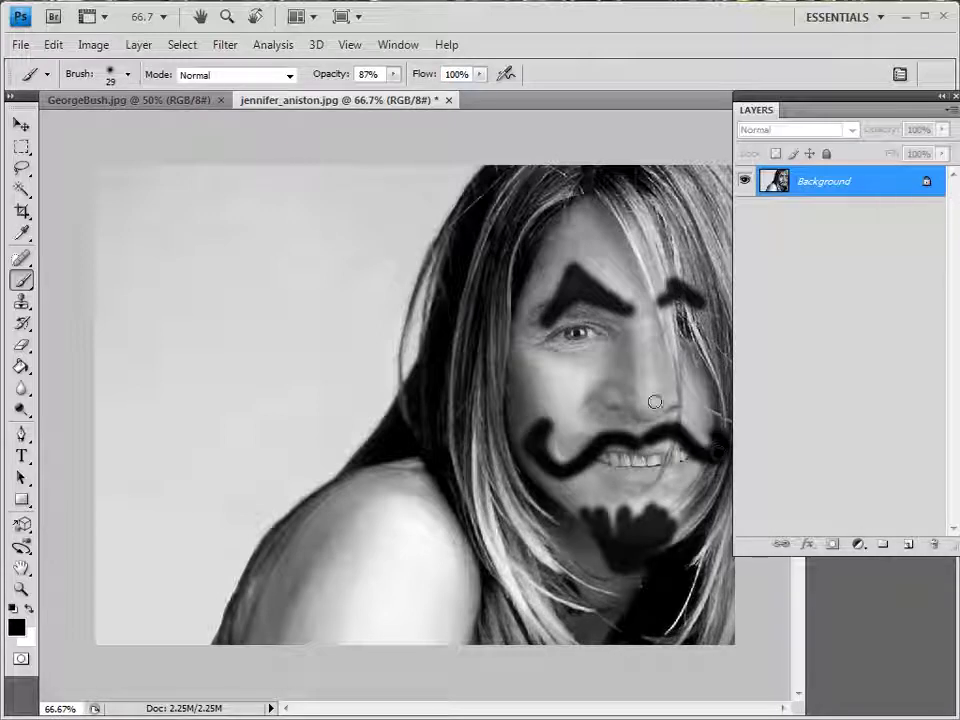